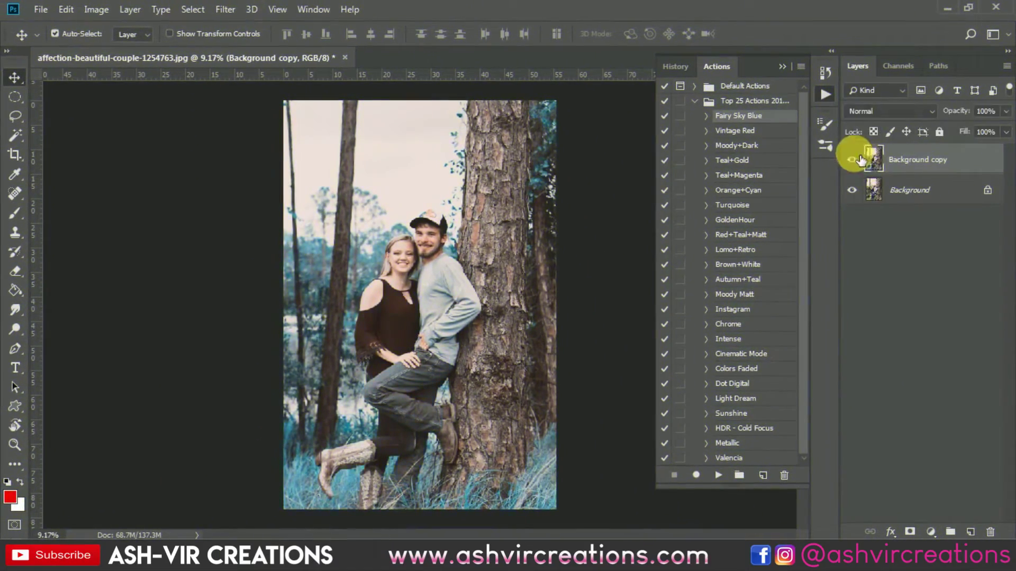
- Run the Vintage Red and Moody+Dark actions on the couple photo
click(734, 131)
click(715, 478)
click(718, 475)
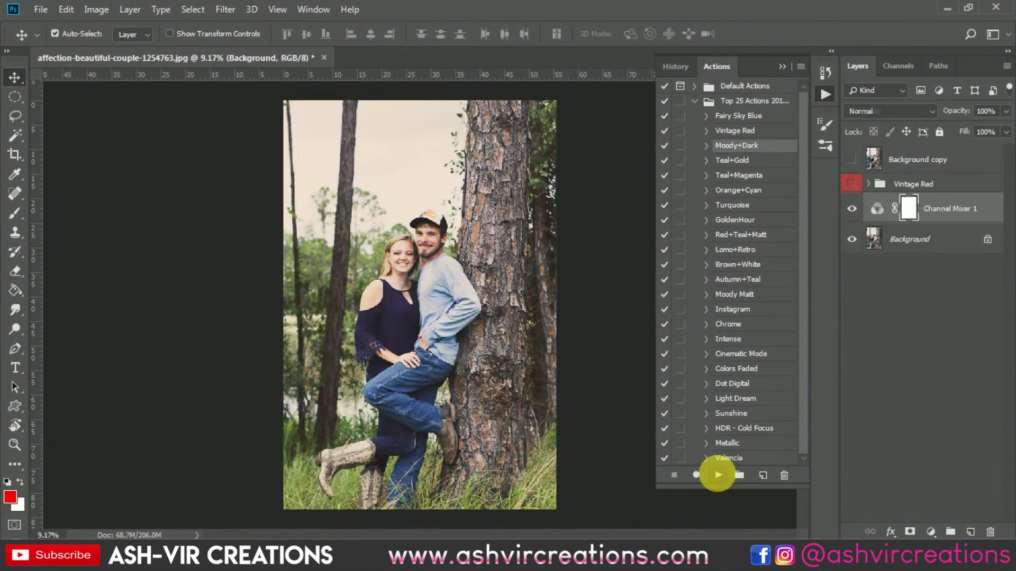
- Run the Teal+Gold and Teal+Magenta actions on the couple photo, deleting the layers Teal+Magenta adds
click(732, 160)
click(718, 475)
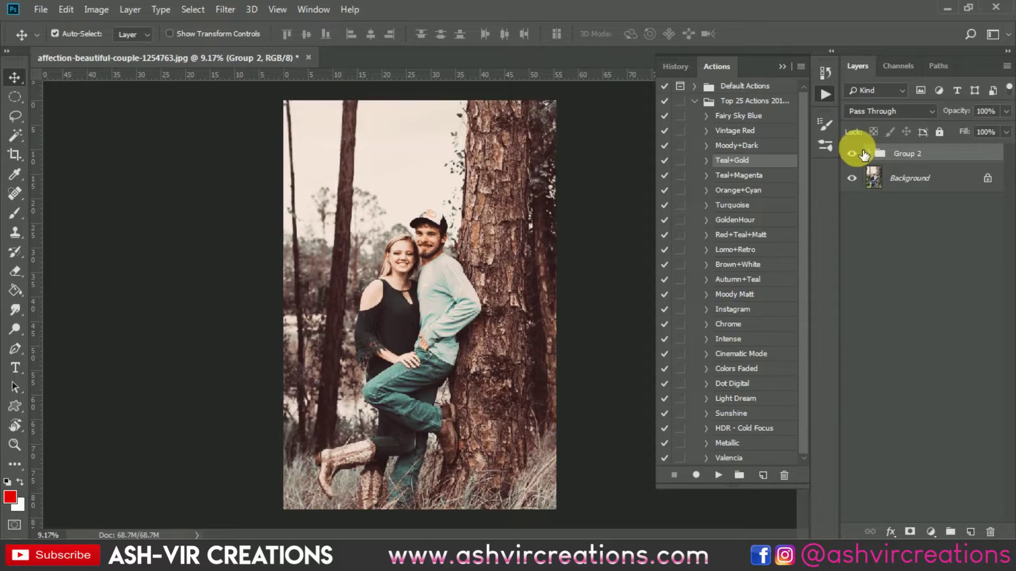
click(738, 176)
click(718, 475)
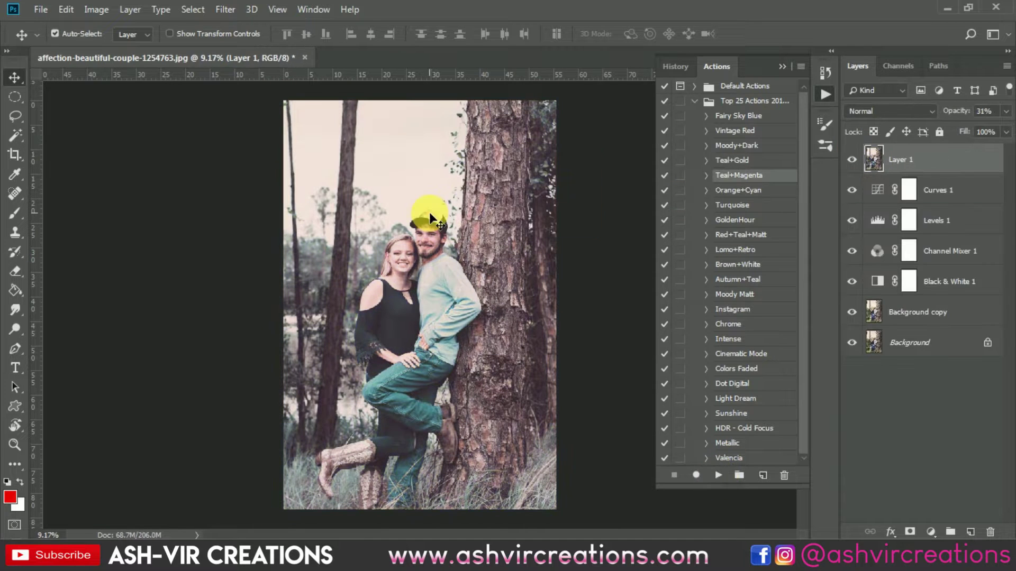
shift+click(957, 318)
key(Delete)
- Try the Orange+Cyan action on the couple photo and delete its adjustment layers
click(765, 196)
click(718, 475)
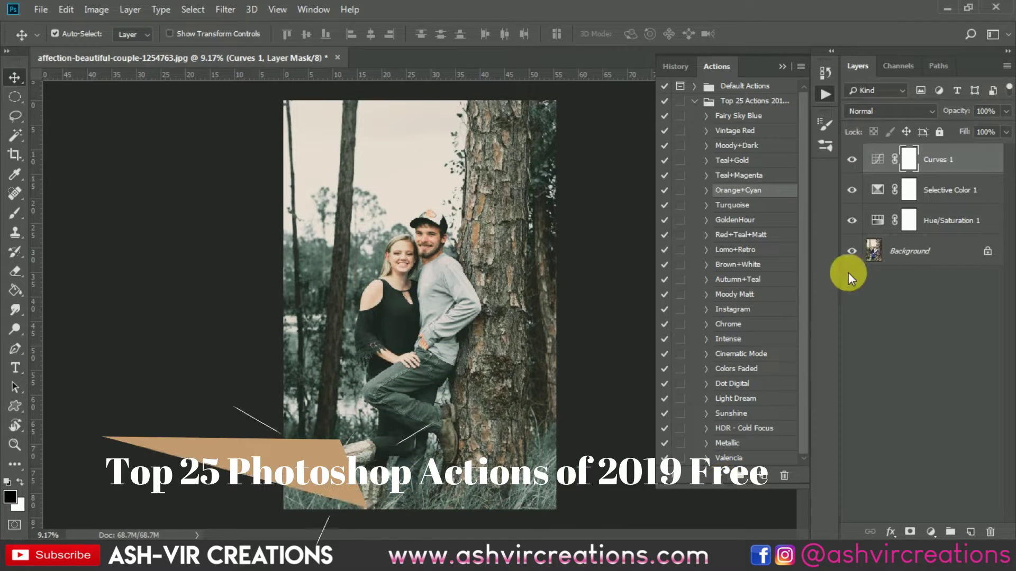
shift+click(929, 220)
key(Delete)
- Try the Turquoise action on the couple photo and delete the layers it adds
click(732, 205)
click(718, 475)
shift+click(930, 228)
key(Delete)
- Try the Red+Teal+Matt action on the couple photo and delete the layers it adds
click(734, 220)
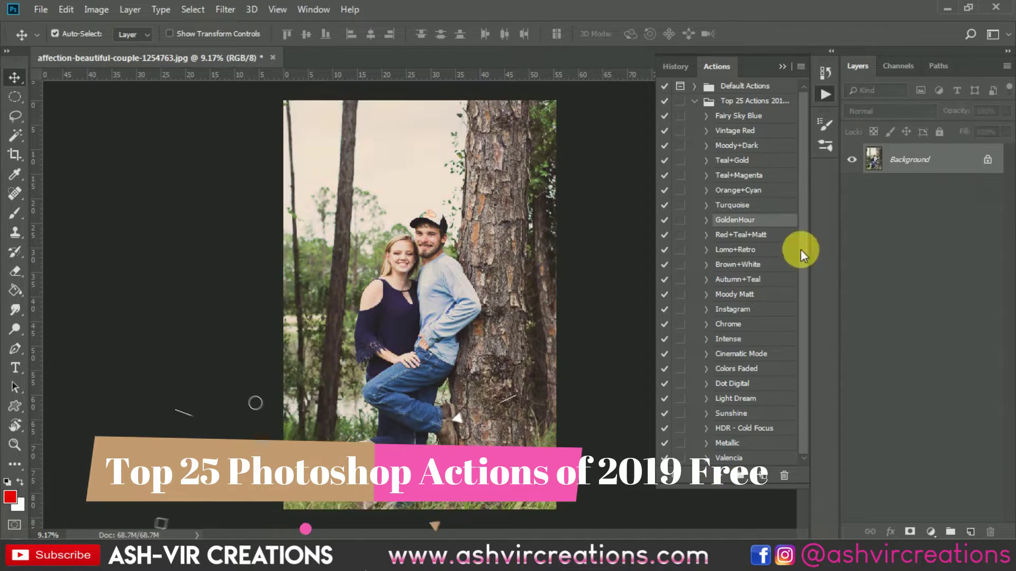
click(740, 234)
click(718, 475)
shift+click(929, 249)
key(Delete)
- Try the Lomo+Retro action on the couple photo and delete its result
click(734, 249)
click(718, 475)
key(Delete)
- Try the Brown+White action on the couple photo and delete the layers it adds
click(738, 264)
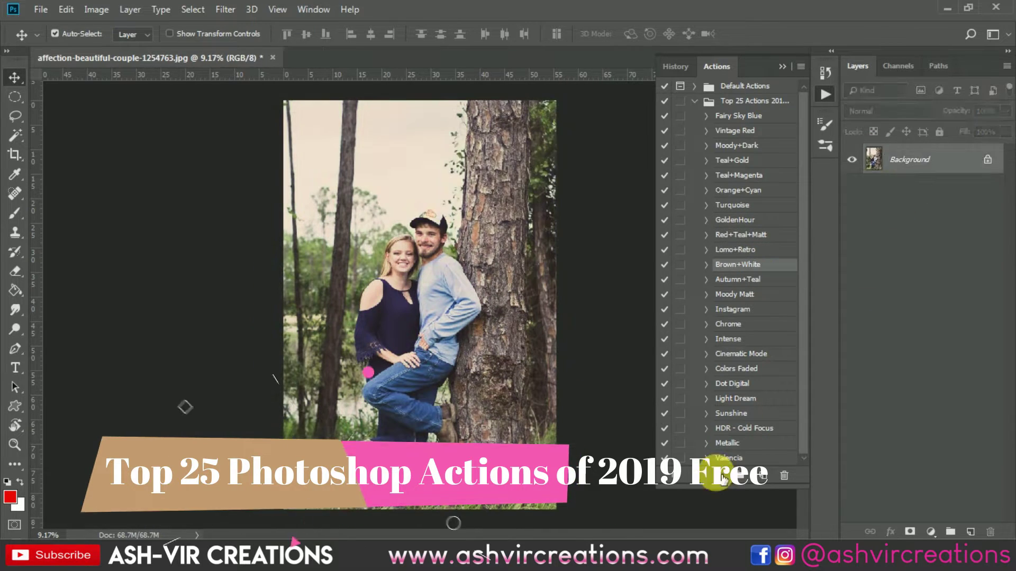
click(718, 475)
click(447, 211)
shift+click(929, 251)
key(Delete)
- Try the Autumn+Teal action on the couple photo and delete the layers it adds
click(737, 279)
click(718, 475)
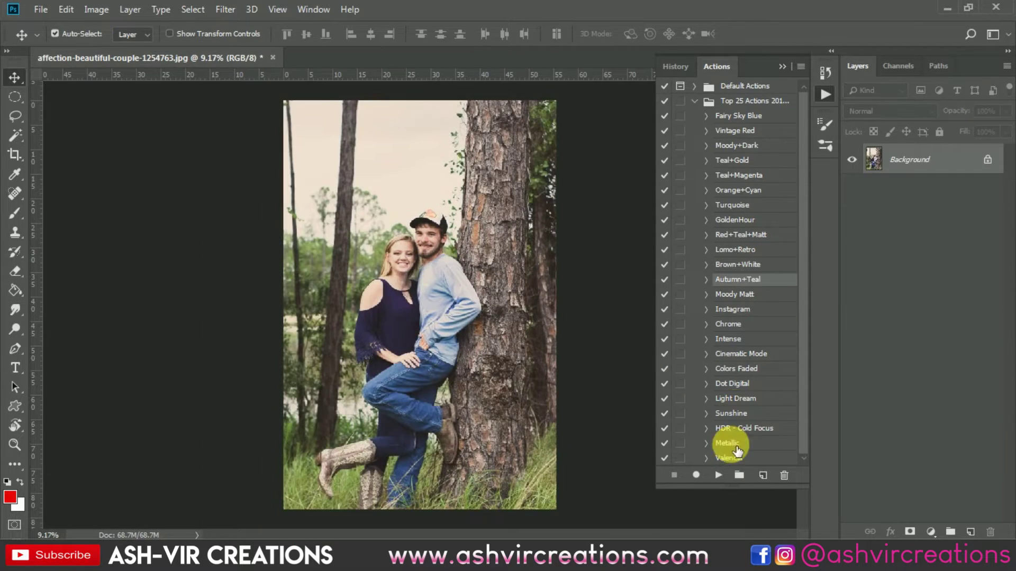
shift+click(889, 190)
key(Delete)
- Try the Moody Matt and Instagram actions on the couple photo and delete the result
click(733, 294)
click(718, 475)
click(733, 308)
click(718, 475)
click(845, 154)
key(Delete)
- Run the Cinematic Mode and Colors Faded actions on the couple photo
click(728, 324)
click(741, 353)
click(718, 475)
click(736, 369)
click(717, 476)
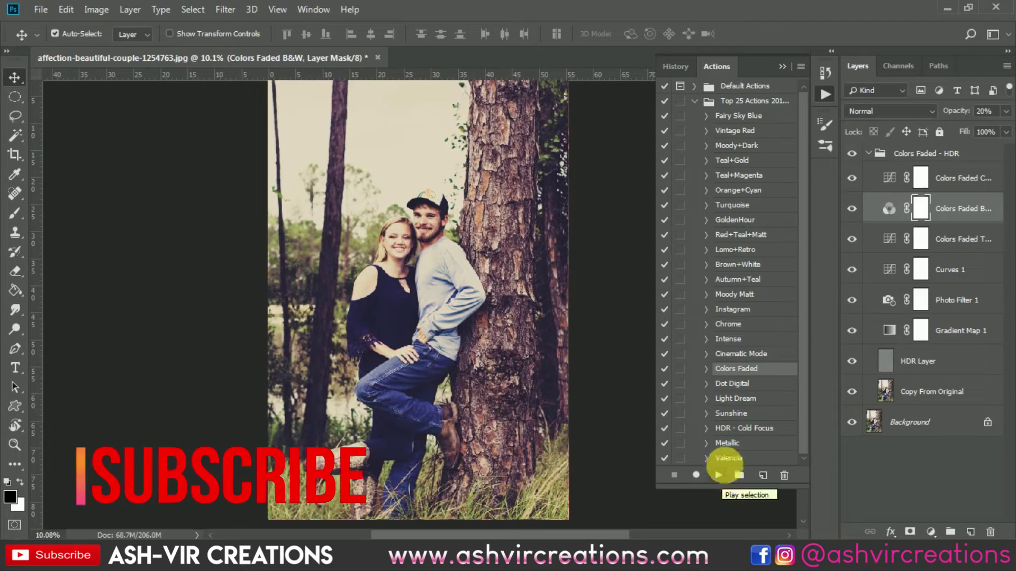
- Run the Dot Digital and Valencia actions on the couple photo
click(732, 383)
click(718, 475)
click(735, 398)
click(728, 458)
click(718, 475)
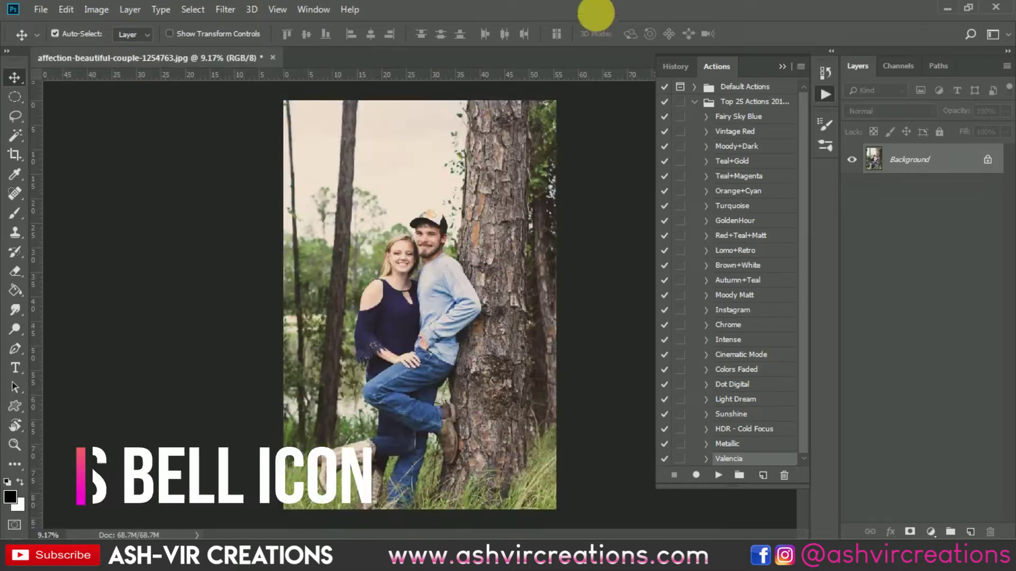
- Try the Autumn+Teal action on the orchard photo and revert the image
click(738, 279)
click(718, 475)
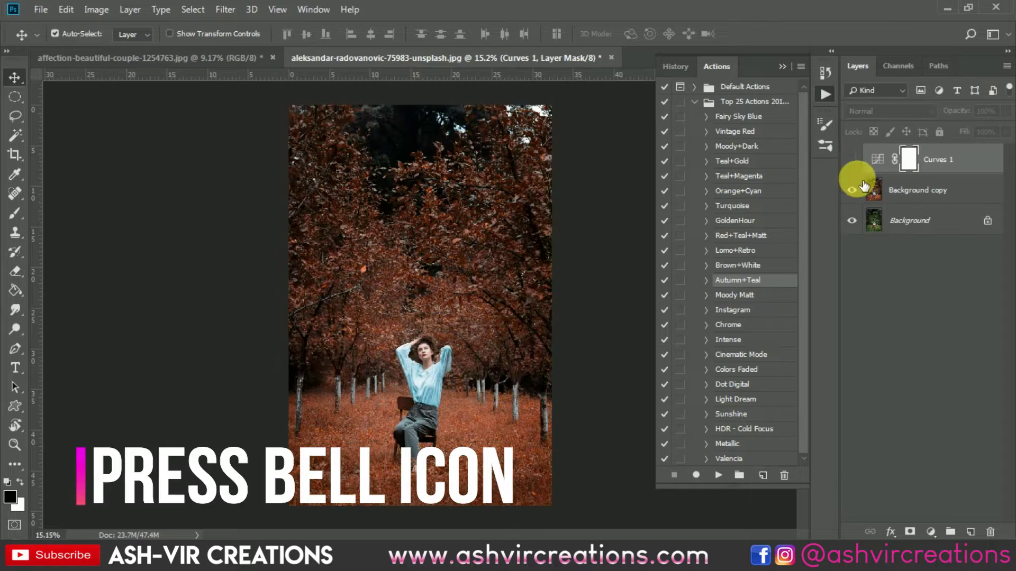
key(F12)
- Try the Brown+White action on the orchard photo and revert the image
click(737, 265)
click(718, 475)
click(439, 215)
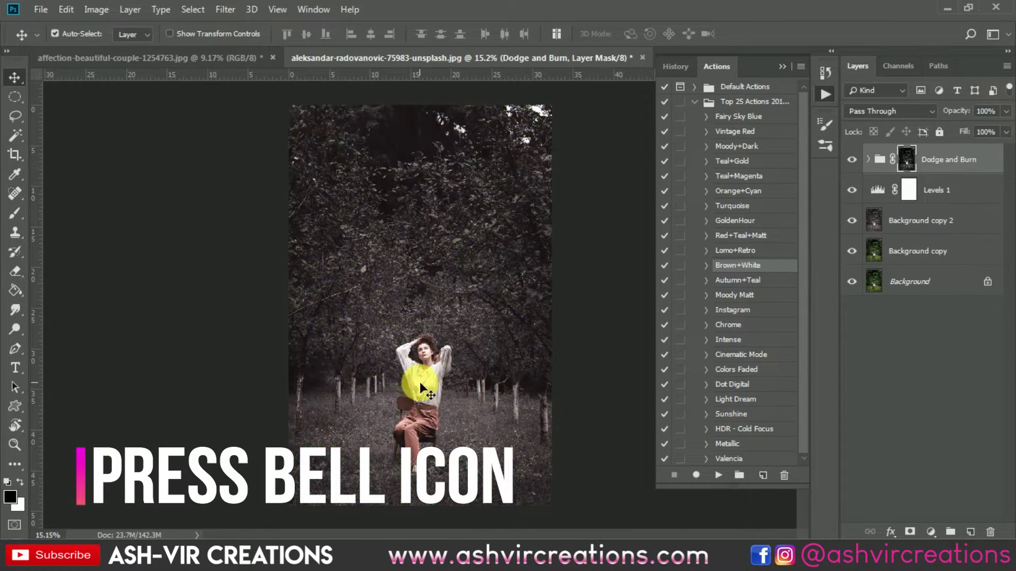
key(F12)
- Try the Red+Teal+Matt action on the orchard photo and revert the image
click(741, 236)
click(718, 475)
key(F12)
- Try the Fairy Sky Blue action on the orchard photo and revert the image
click(738, 116)
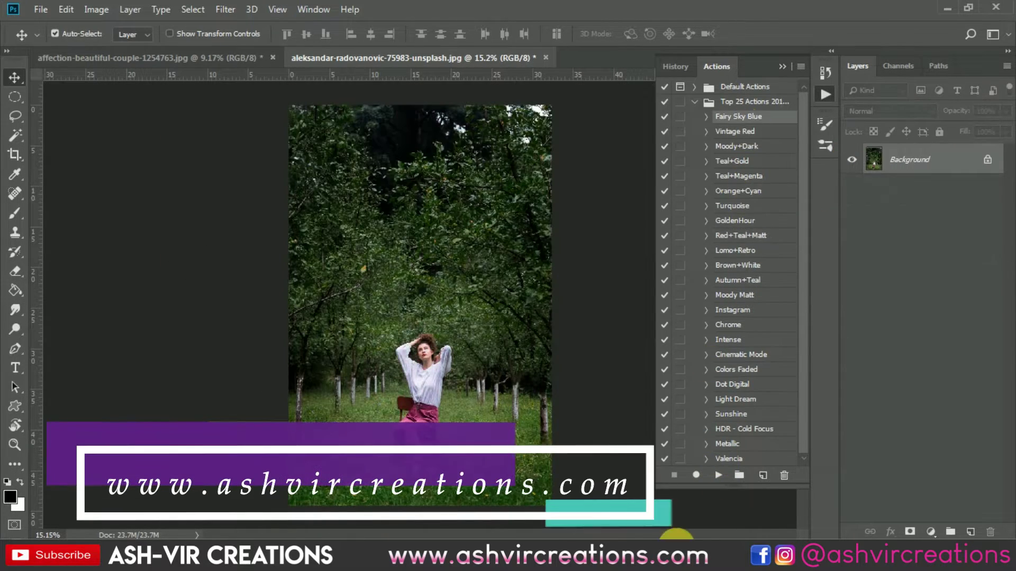
click(718, 475)
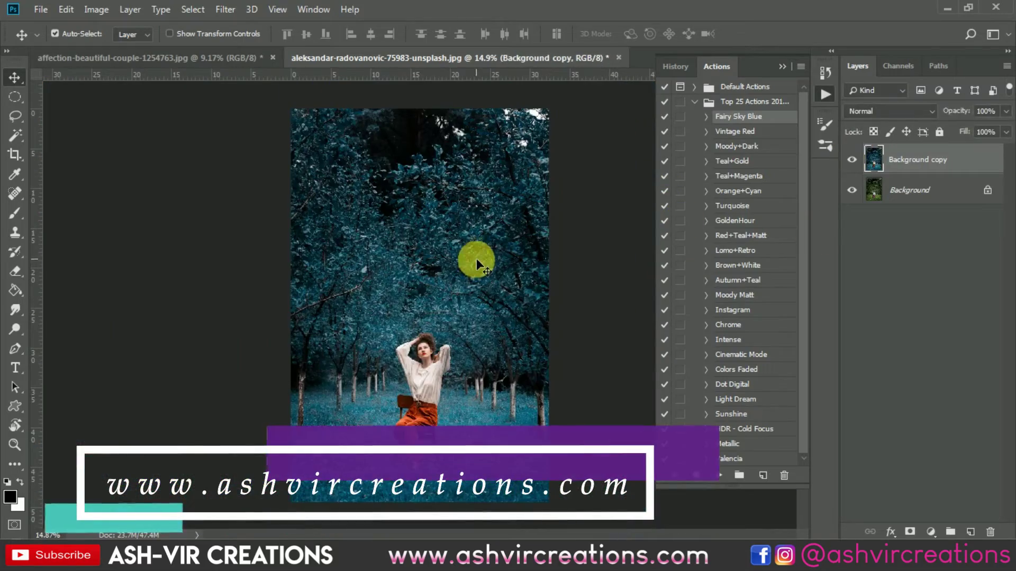
key(F12)
- Try the Vintage Red action on the orchard photo and revert the image
click(735, 131)
click(718, 475)
key(F12)
- Apply the Teal+Gold action to the orchard photo and toggle its group's visibility to compare
click(736, 146)
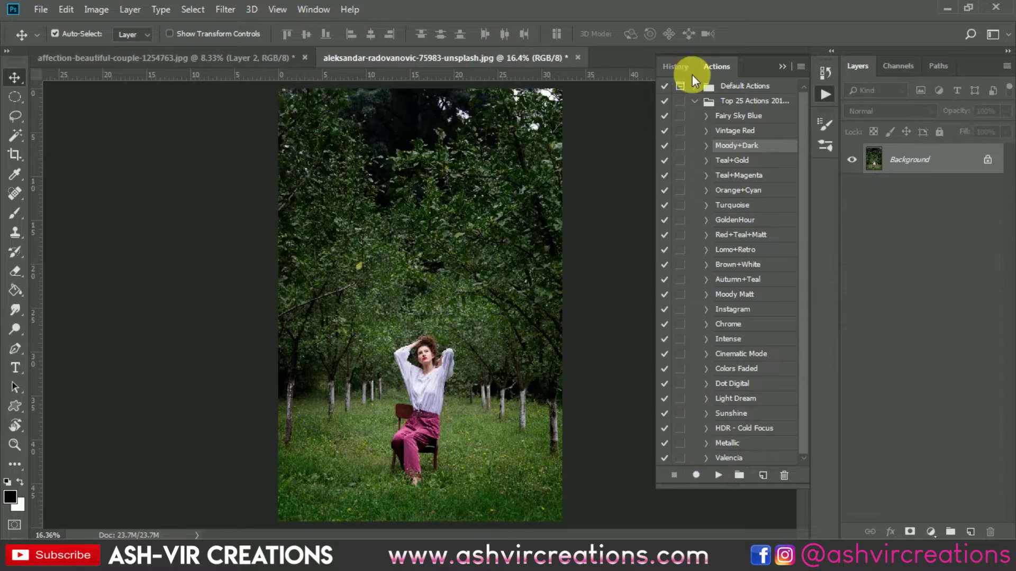
click(731, 160)
click(718, 475)
click(852, 153)
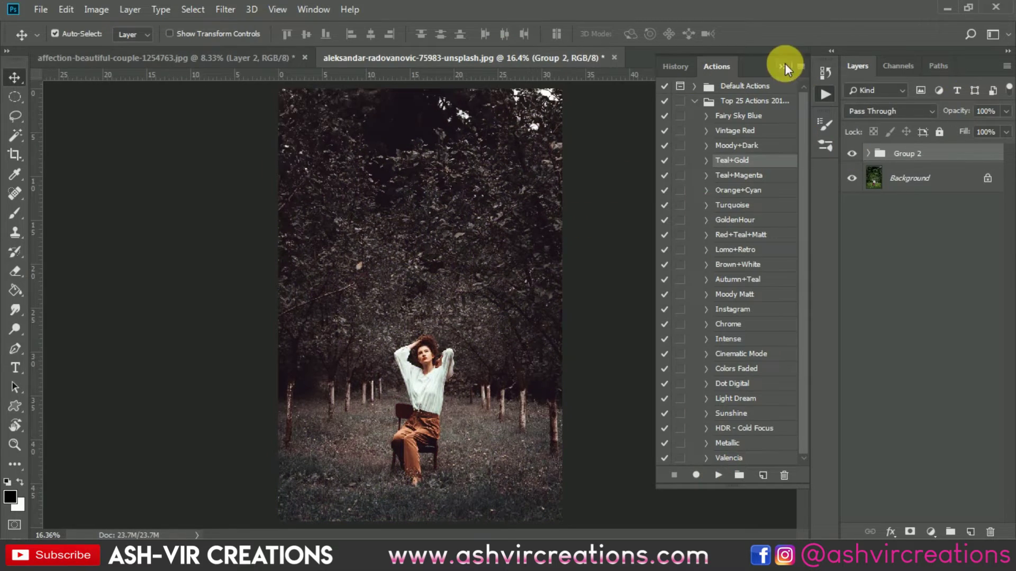
- Collapse the actions list and examine the blue-toned orchard photo up close
click(782, 66)
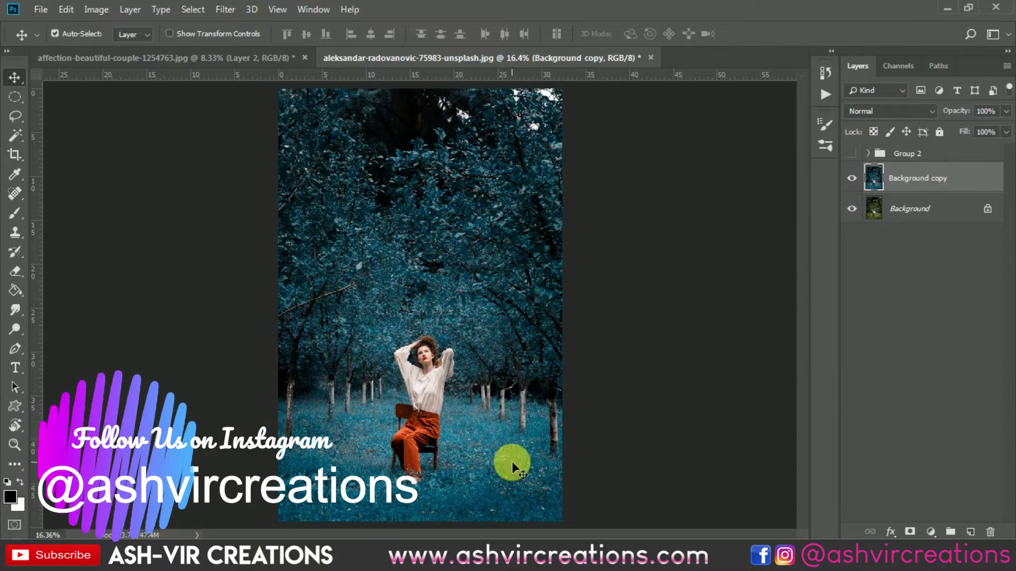
scroll(566, 436, up, 2)
scroll(565, 436, up, 2)
scroll(618, 394, up, 1)
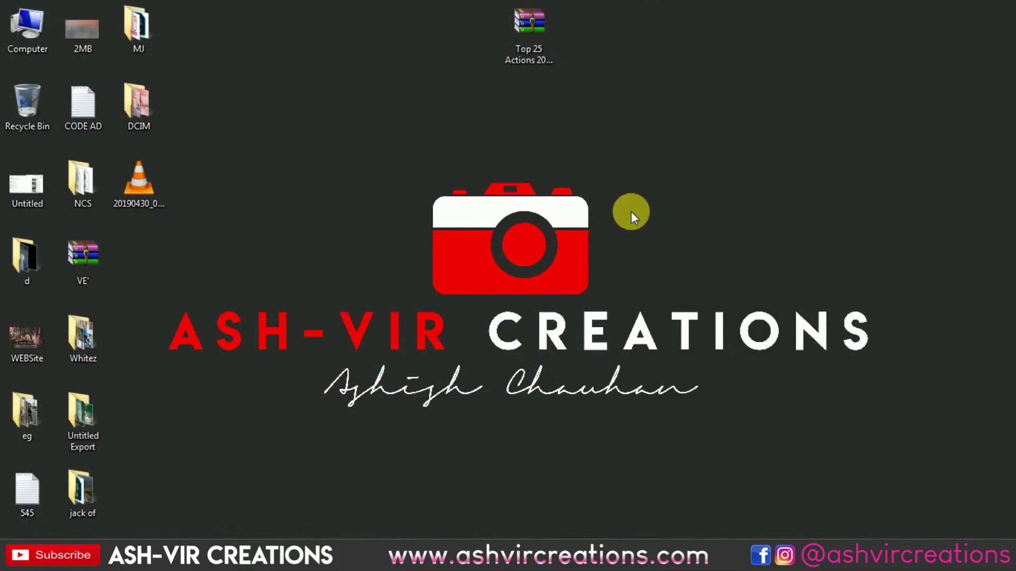
- Extract the Top 25 Actions 2019 (Ash-Vir Creations) archive directly onto the desktop
click(548, 28)
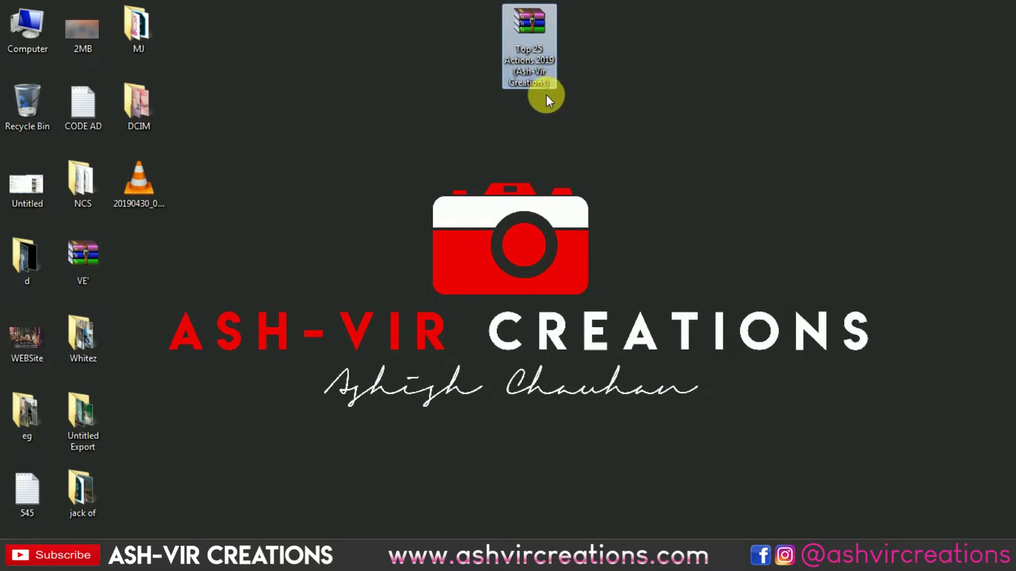
right_click(523, 23)
click(522, 15)
right_click(522, 15)
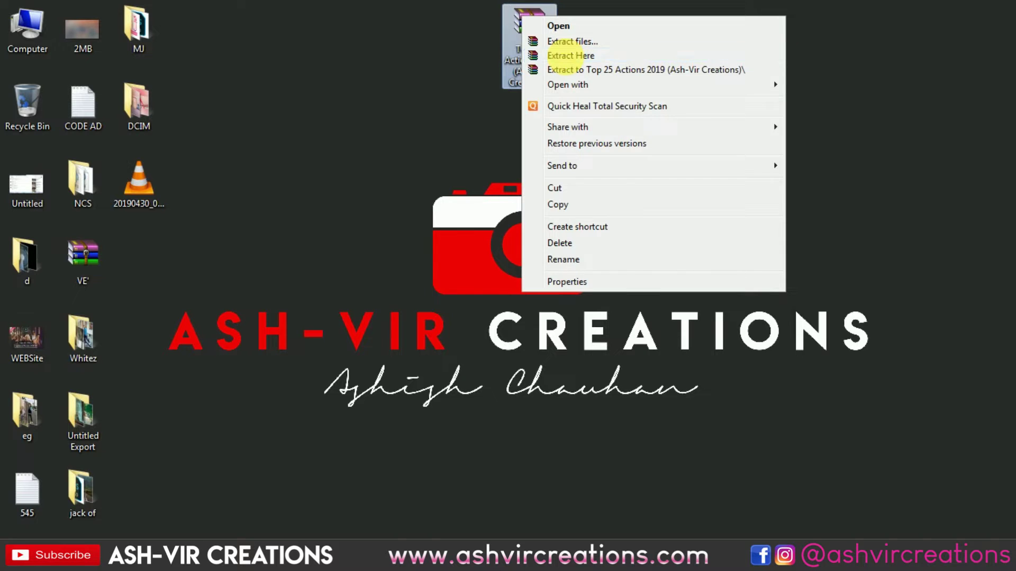
click(566, 59)
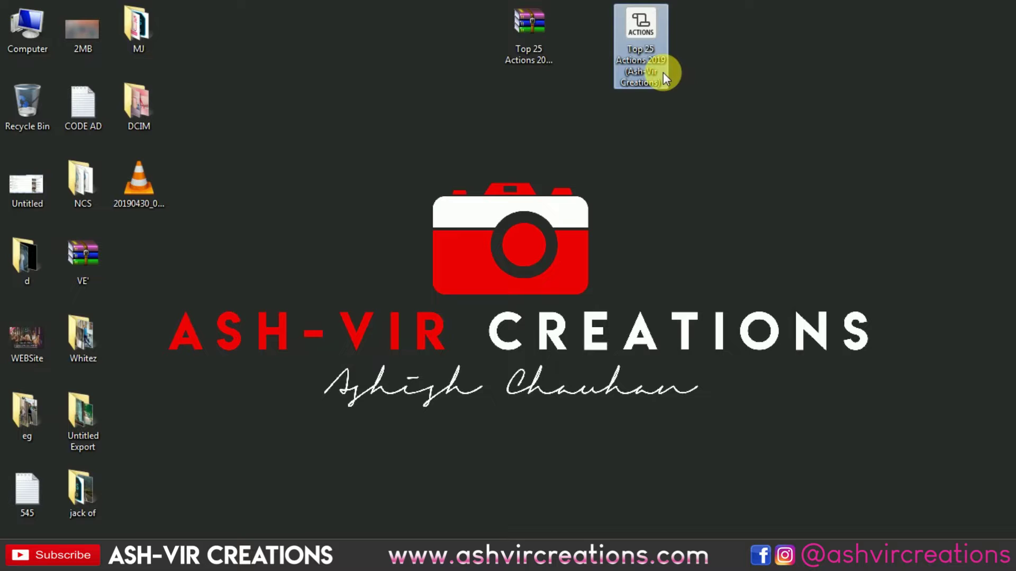
right_click(727, 91)
click(747, 133)
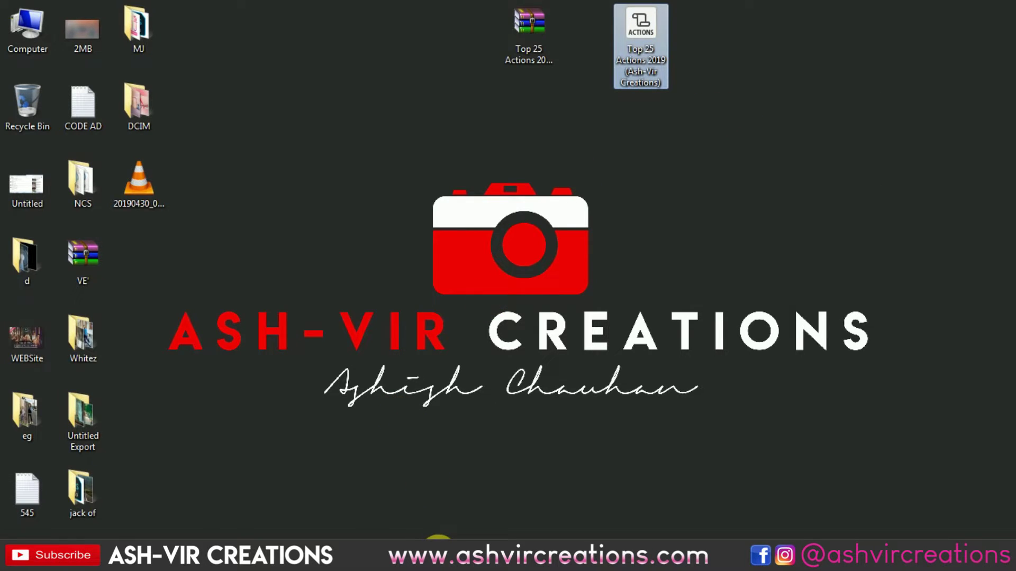
- Switch to Photoshop and show the Actions panel
click(434, 536)
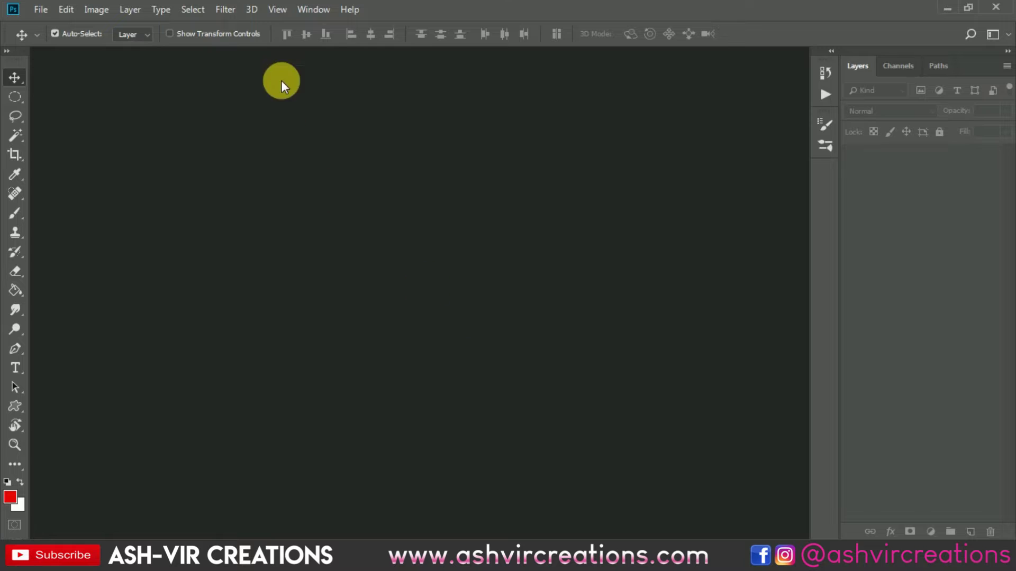
click(316, 10)
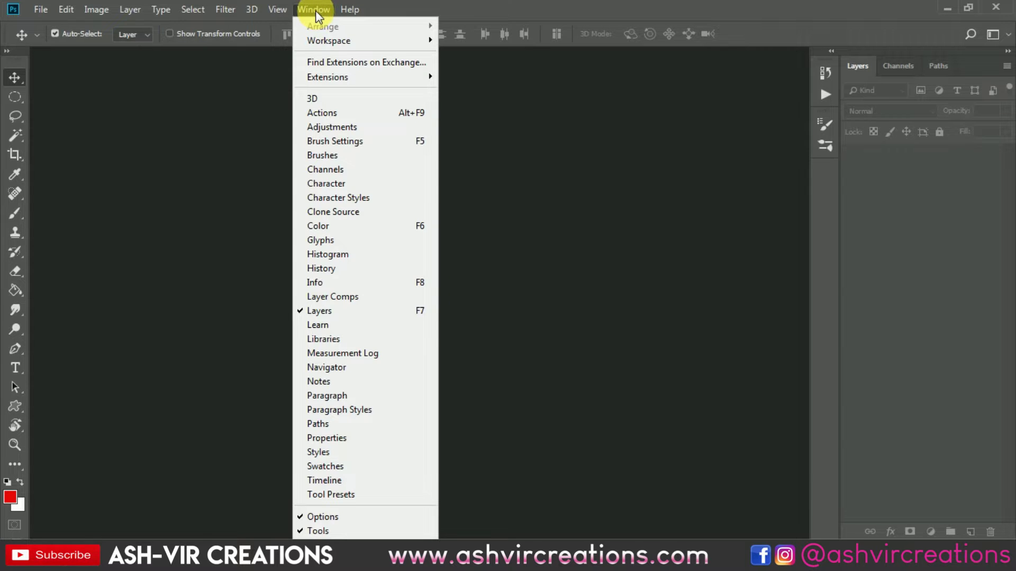
click(328, 113)
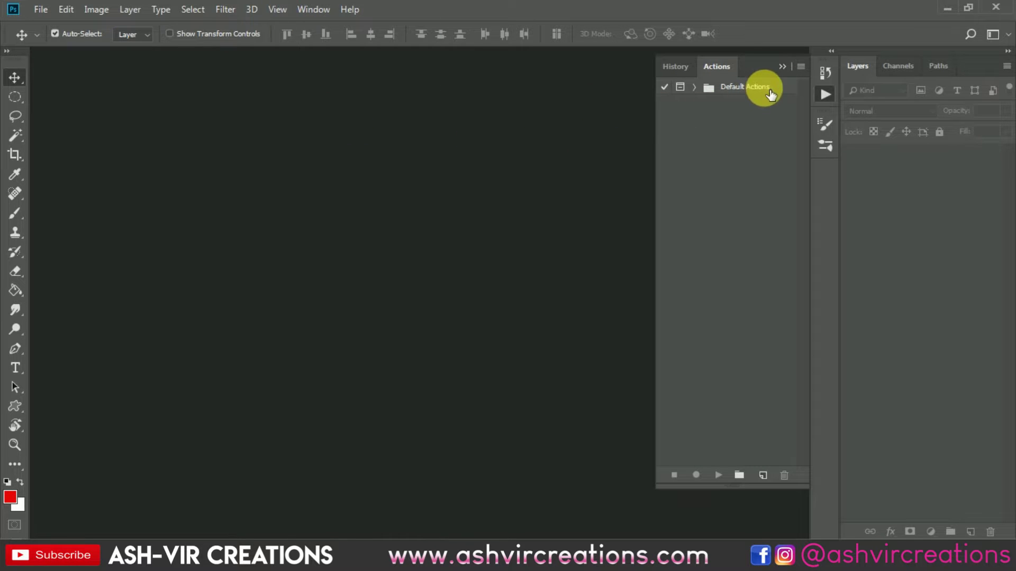
- Load the Top 25 Actions 2019 (Ash-Vir Creations) action set from the desktop and expand it
click(801, 67)
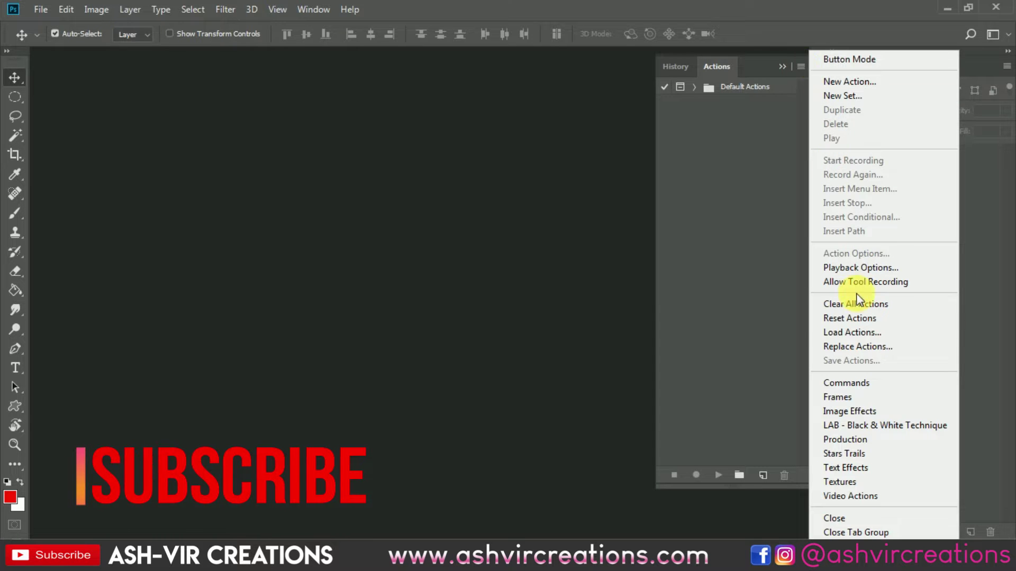
click(854, 333)
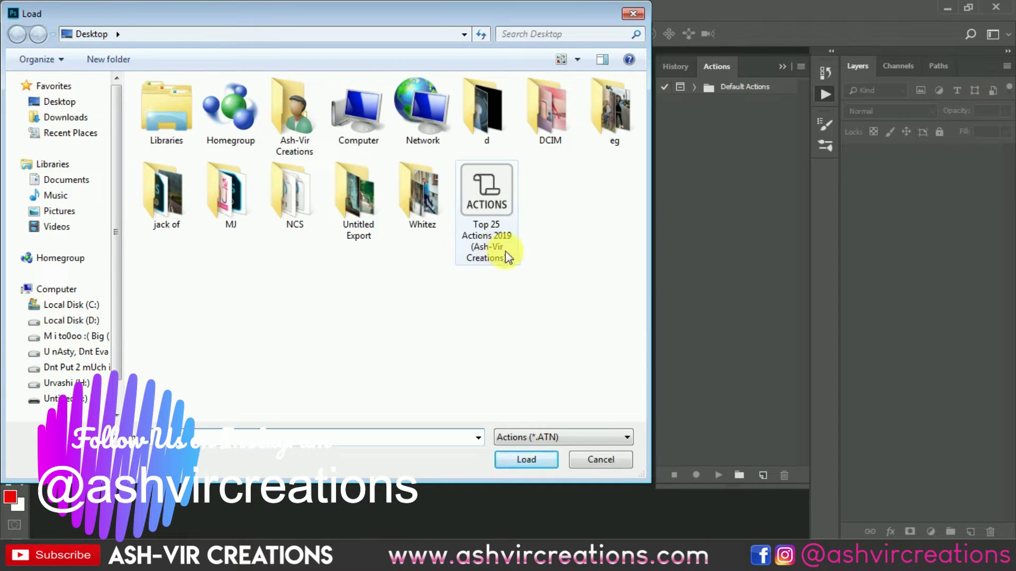
click(497, 214)
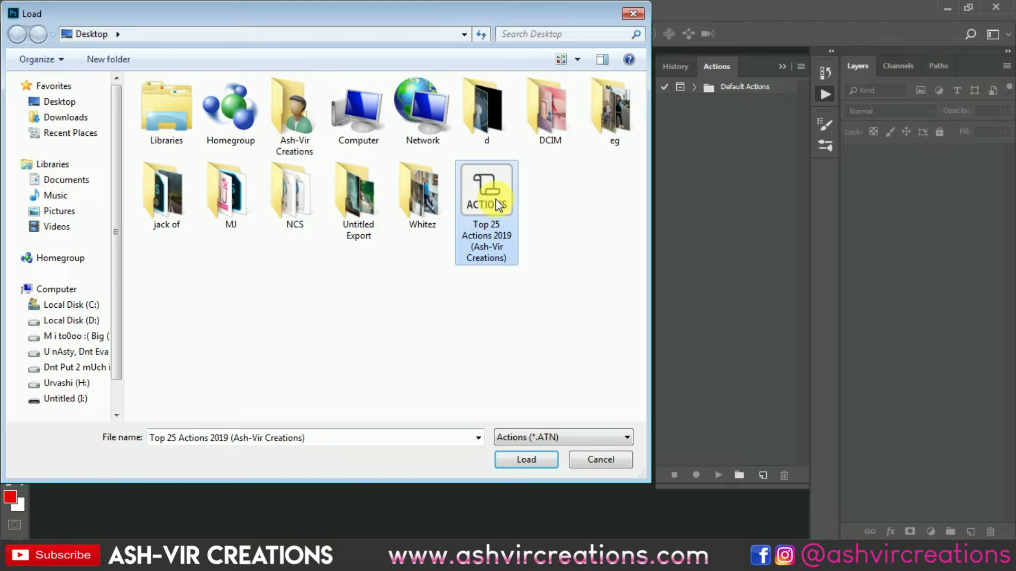
click(525, 459)
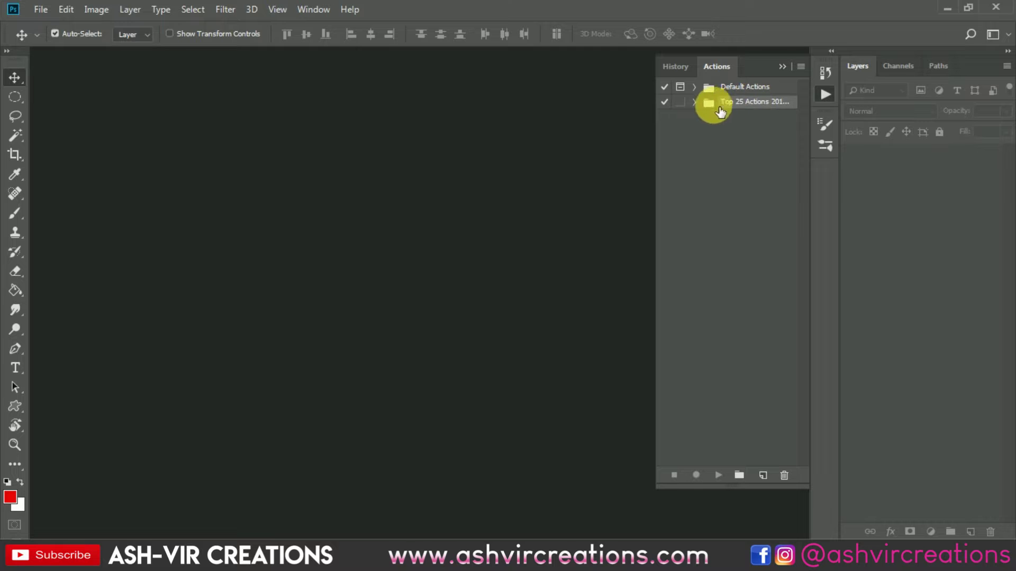
click(694, 102)
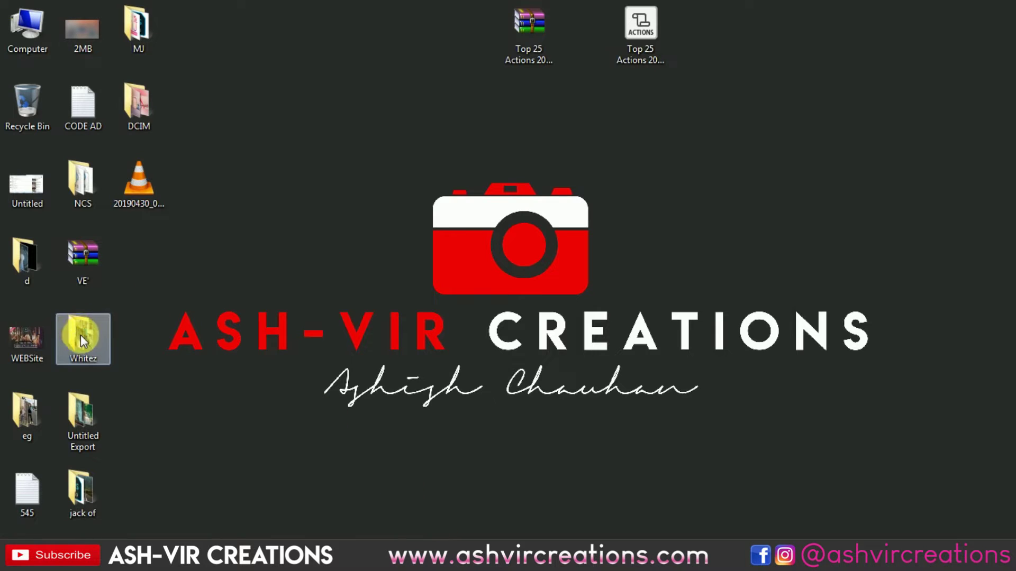
- Open affection-beautiful-couple-1254763 from the desktop's eg folder in Photoshop and fit the whole photo in view
double_click(22, 410)
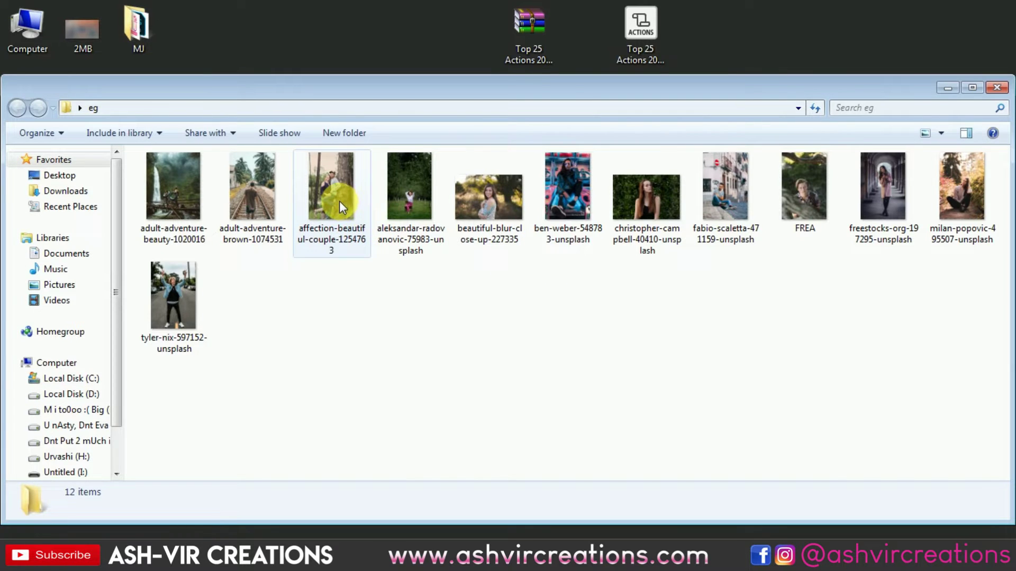
click(354, 189)
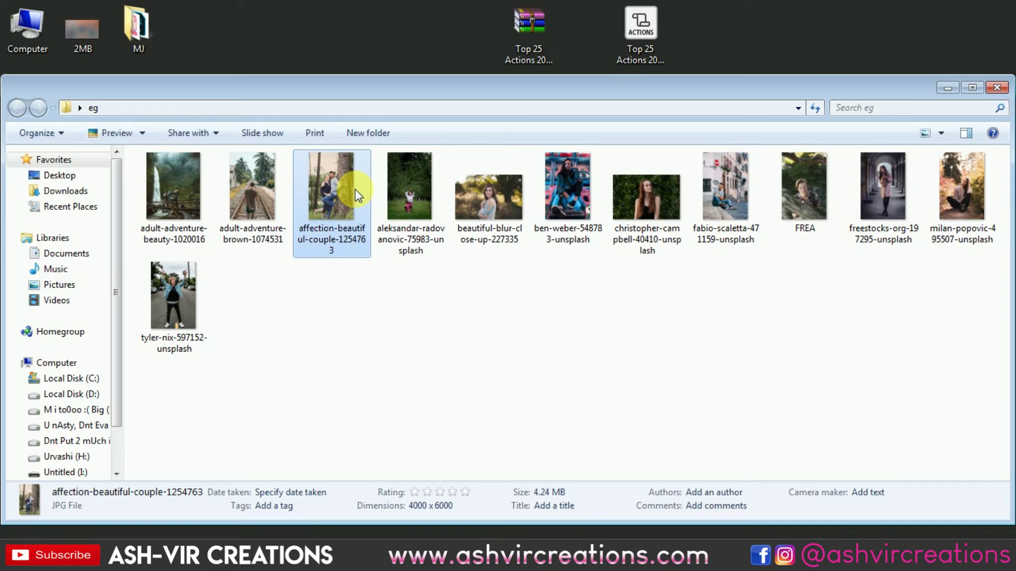
click(405, 183)
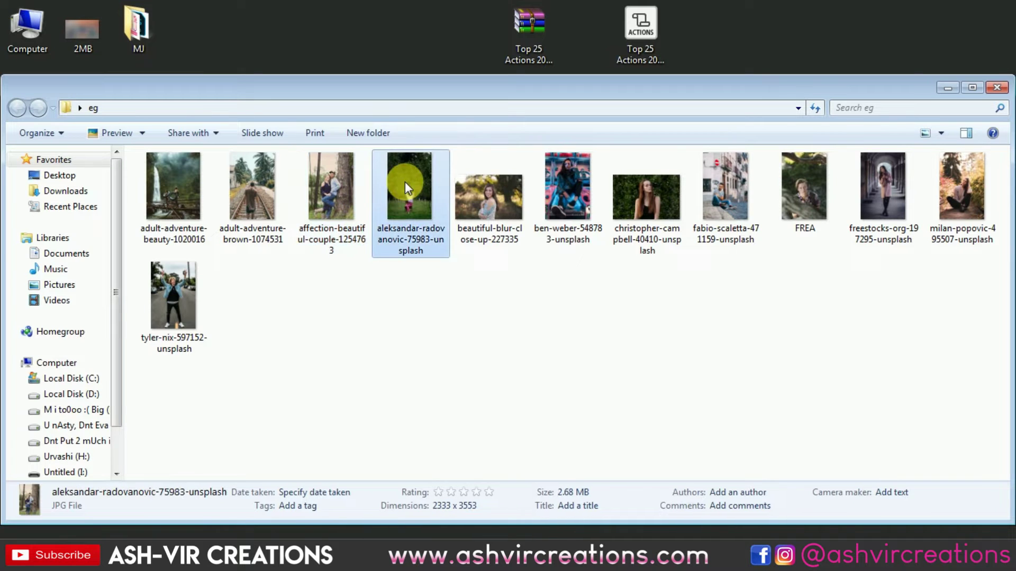
click(334, 182)
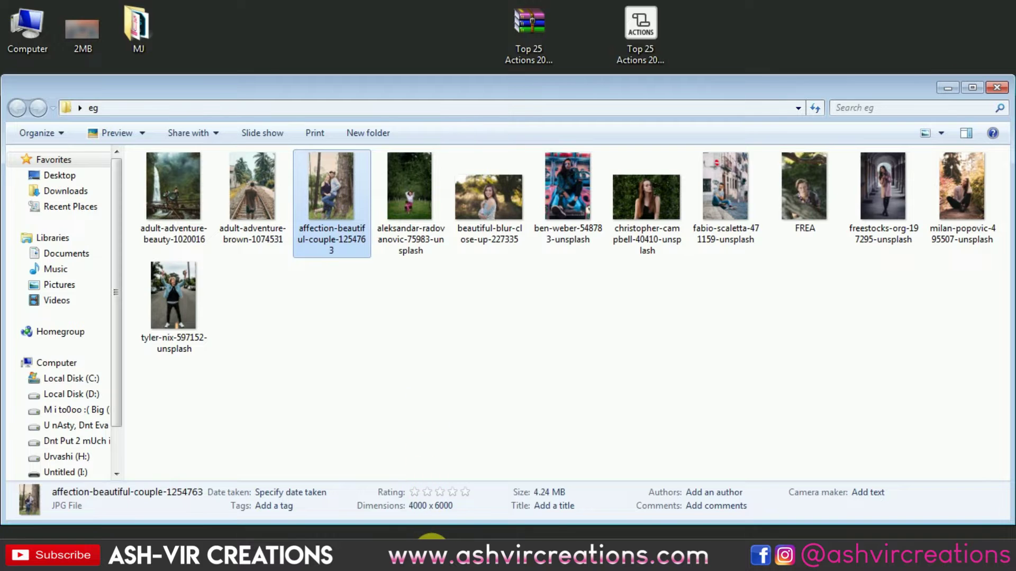
click(432, 532)
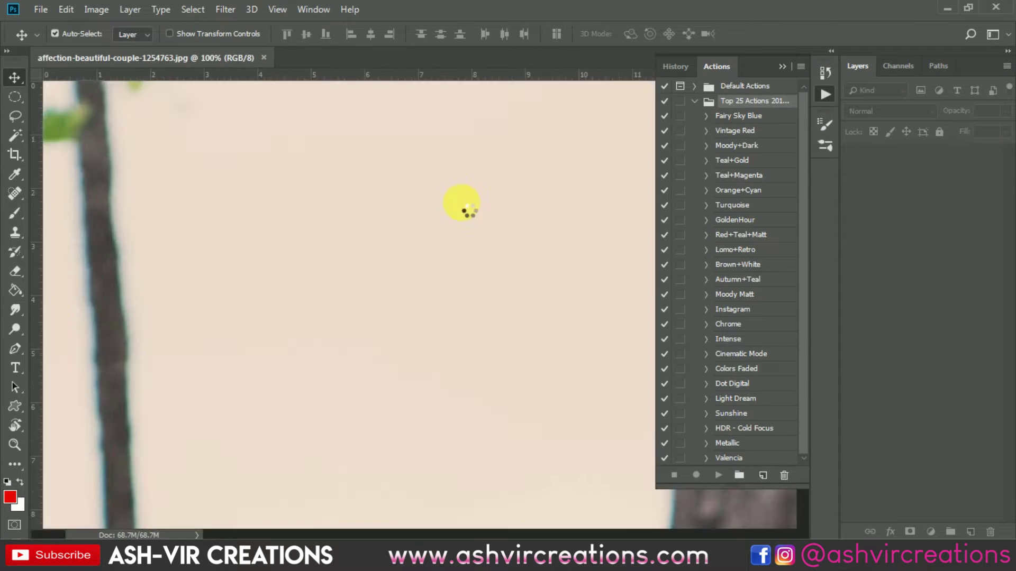
scroll(461, 207, down, 2)
scroll(462, 208, up, 1)
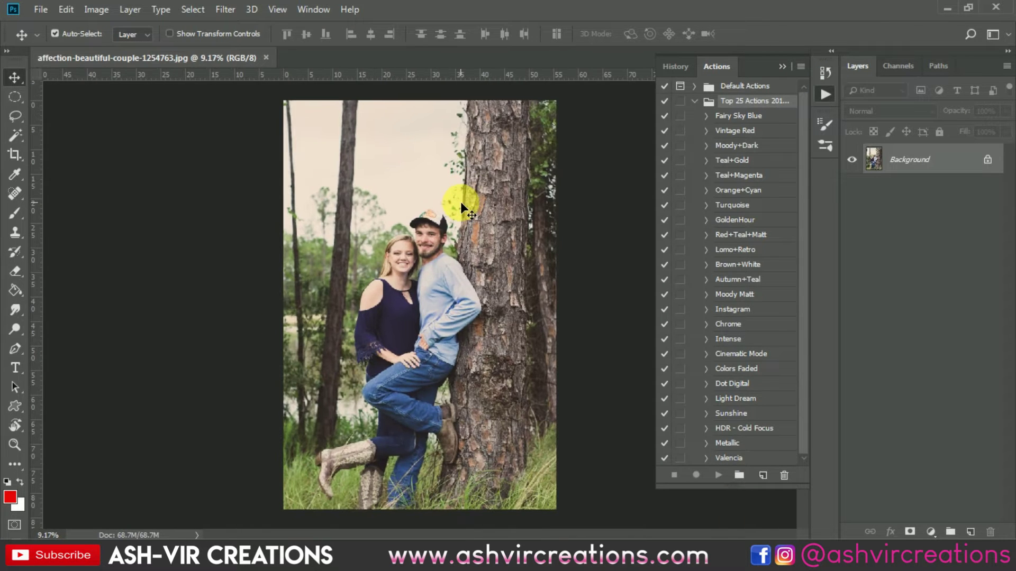
- Apply the Fairy Sky Blue action to the photo, then hide its Background copy layer to compare with the original and select Background
click(752, 118)
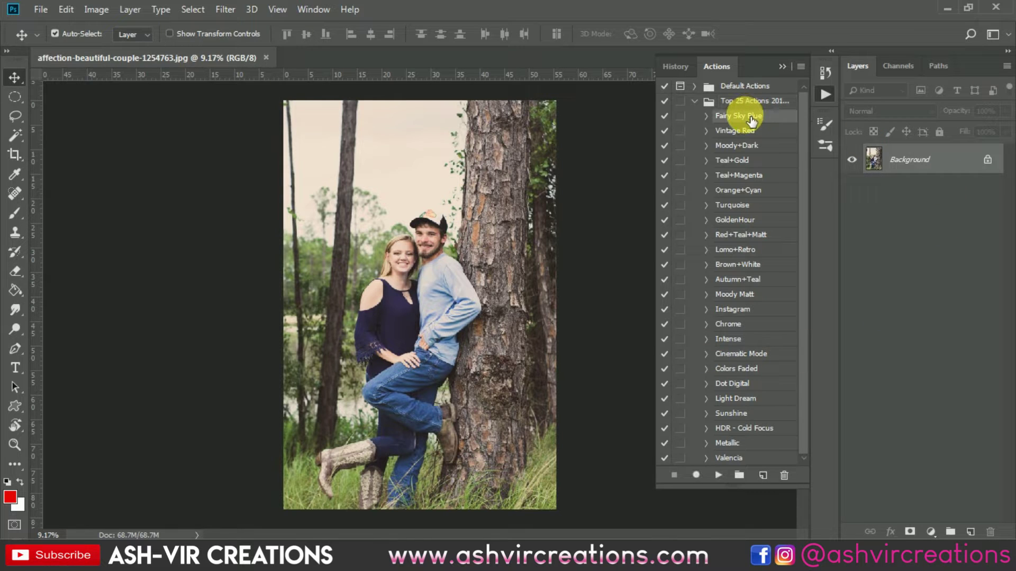
click(721, 478)
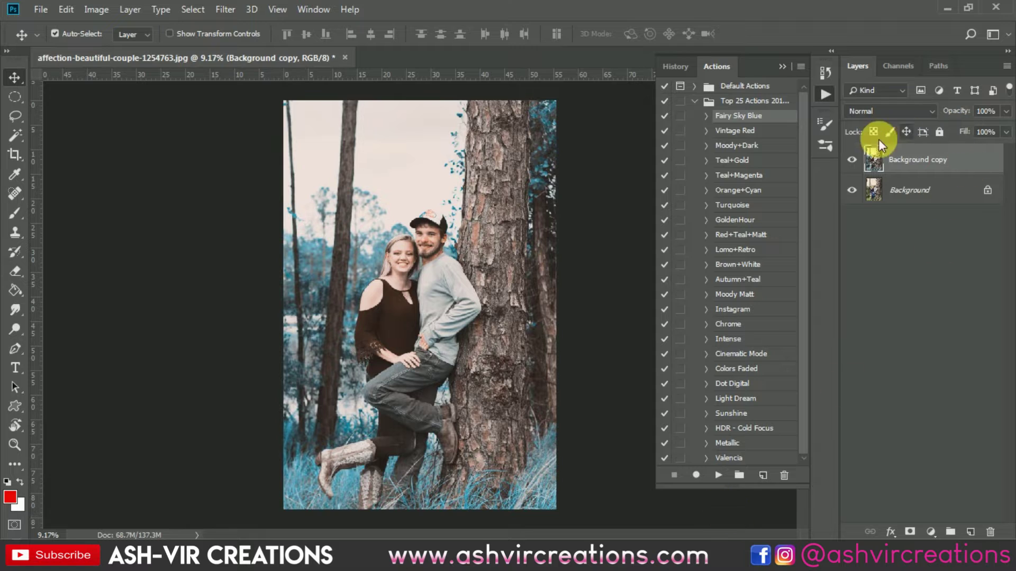
click(853, 159)
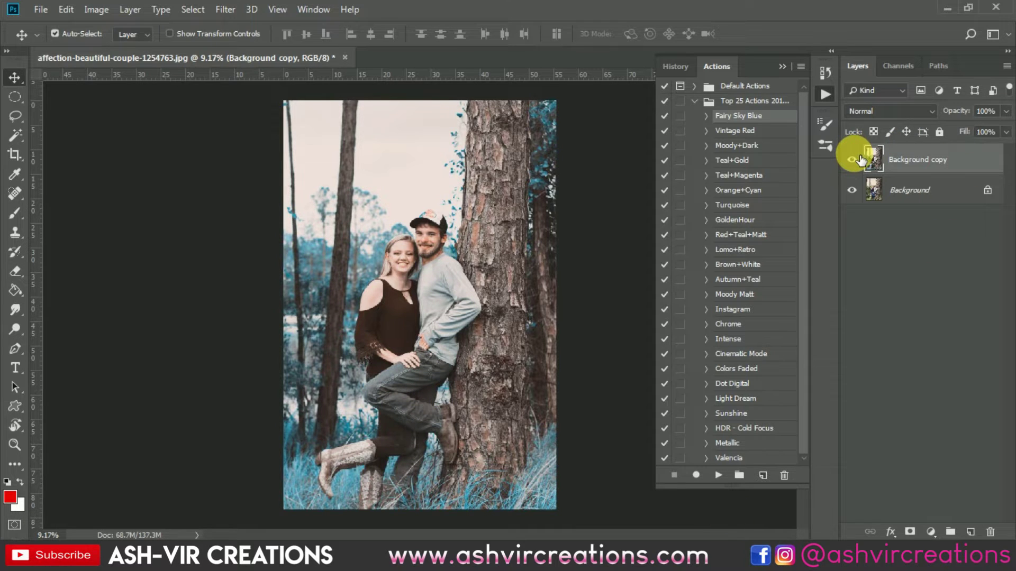
click(851, 159)
click(889, 189)
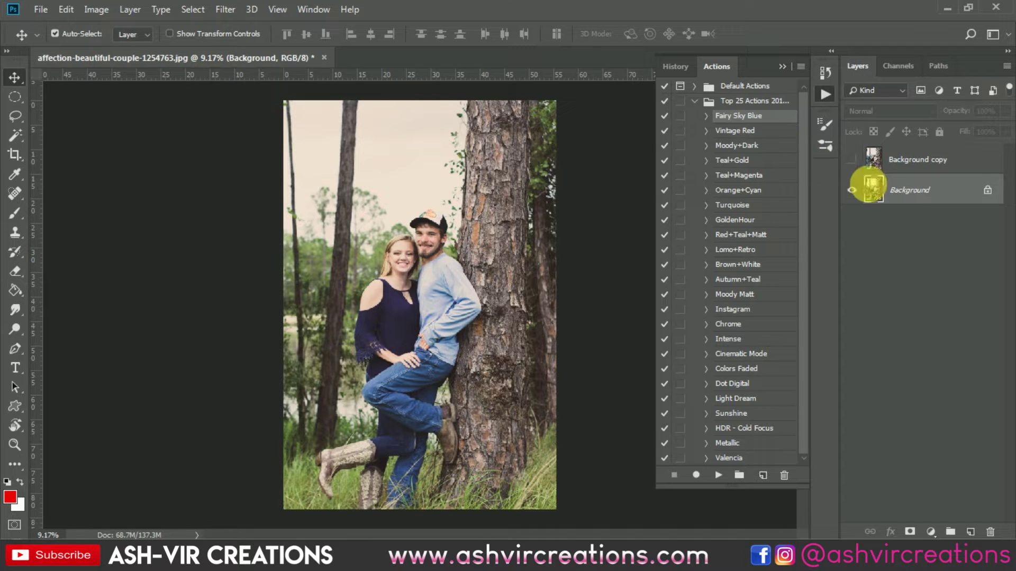
- Apply the Vintage Red action to the Background layer, compare before and after, and leave its Vintage Red group hidden
click(736, 132)
click(722, 481)
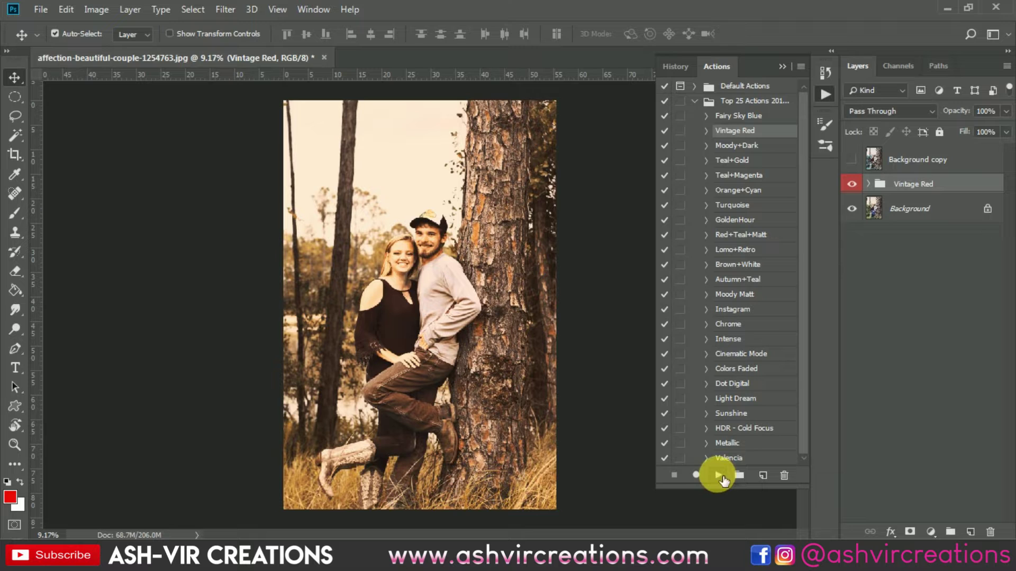
click(856, 184)
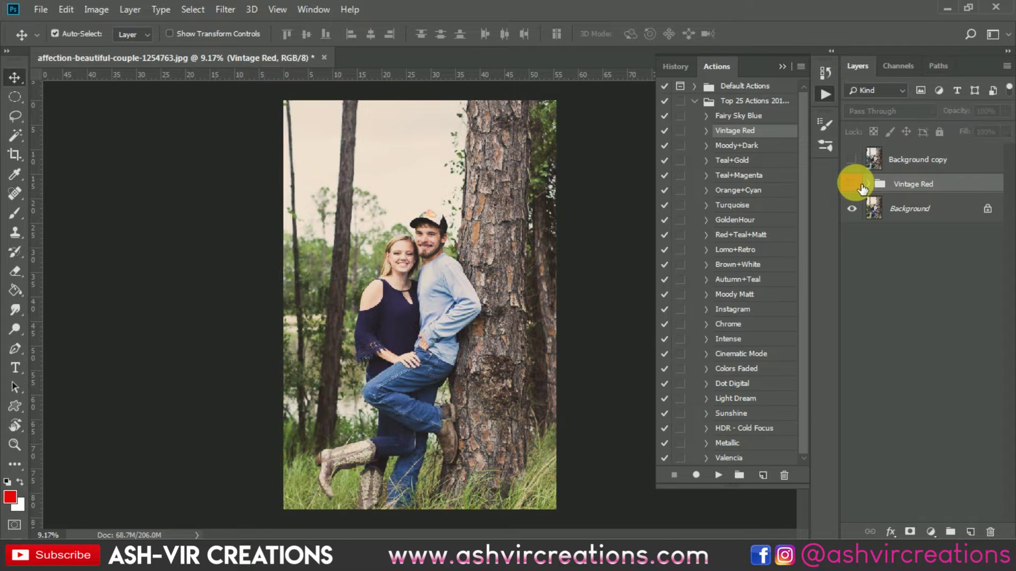
click(853, 184)
click(852, 184)
click(896, 205)
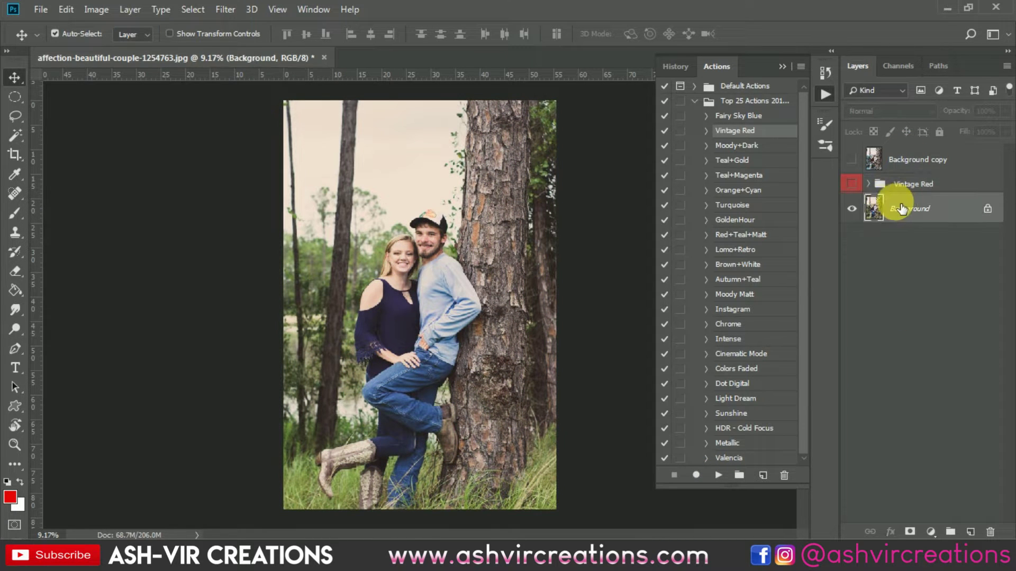
- Try the Moody+Dark action on the Background layer, then delete all the layers from Layer 1 down to Channel Mixer 1
click(766, 146)
click(718, 475)
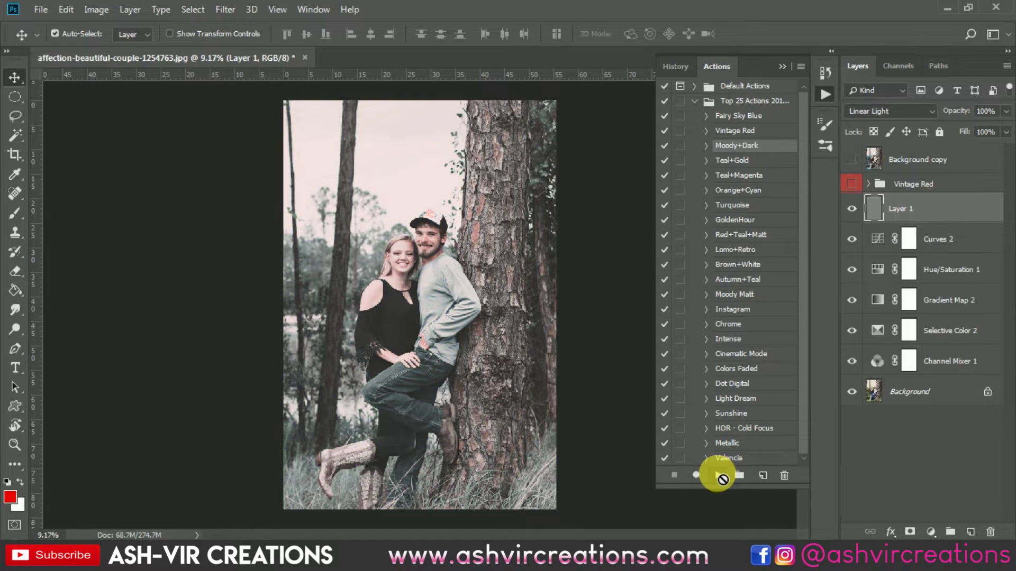
shift+click(947, 364)
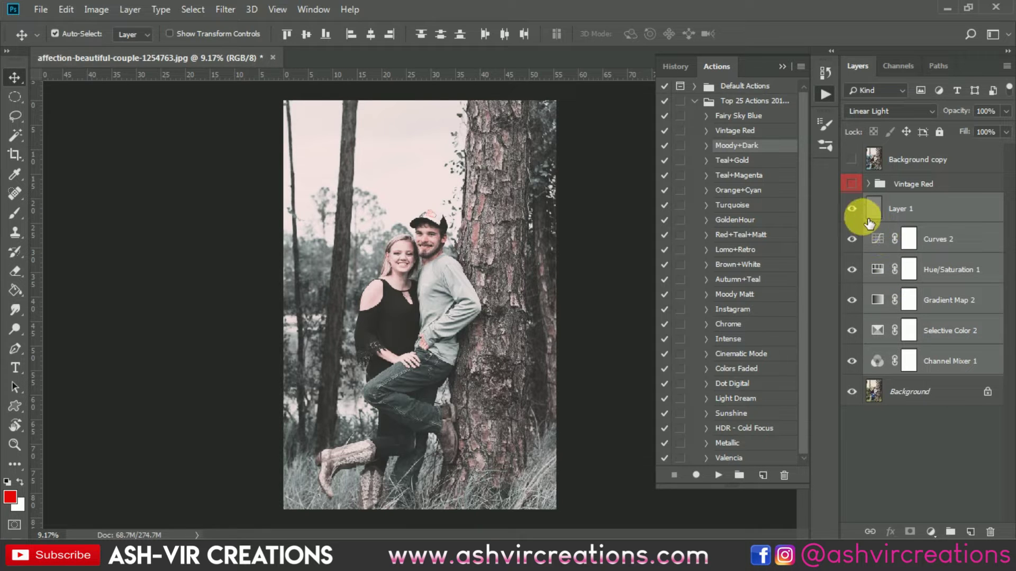
key(Delete)
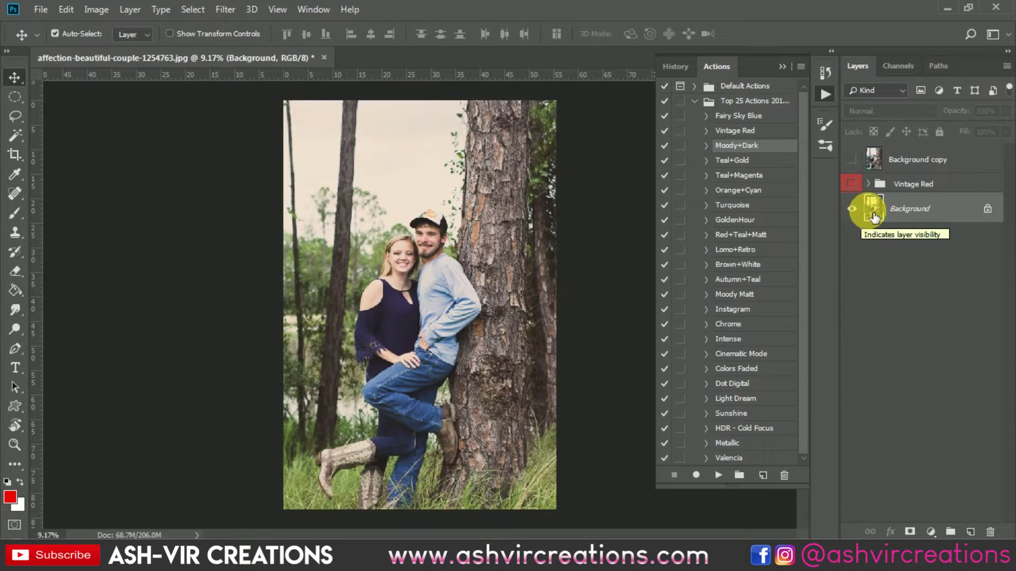
- Delete the hidden Vintage Red group and the Background copy layer so only Background remains
click(899, 184)
key(Delete)
click(908, 159)
key(Delete)
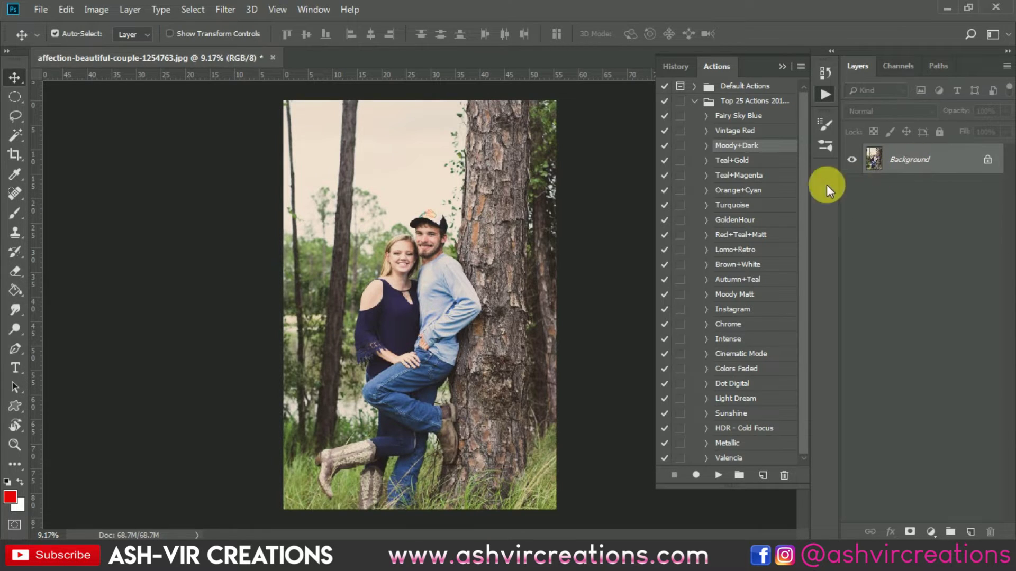
- Try the Teal+Gold action on the photo, inspect the result, and delete its layer group
click(775, 160)
click(720, 475)
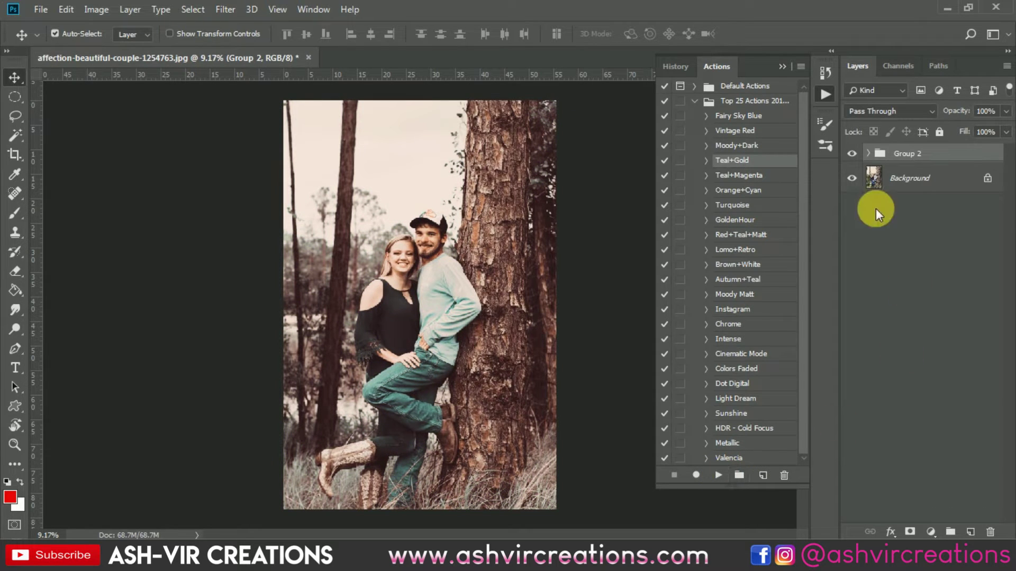
click(862, 153)
scroll(471, 283, up, 1)
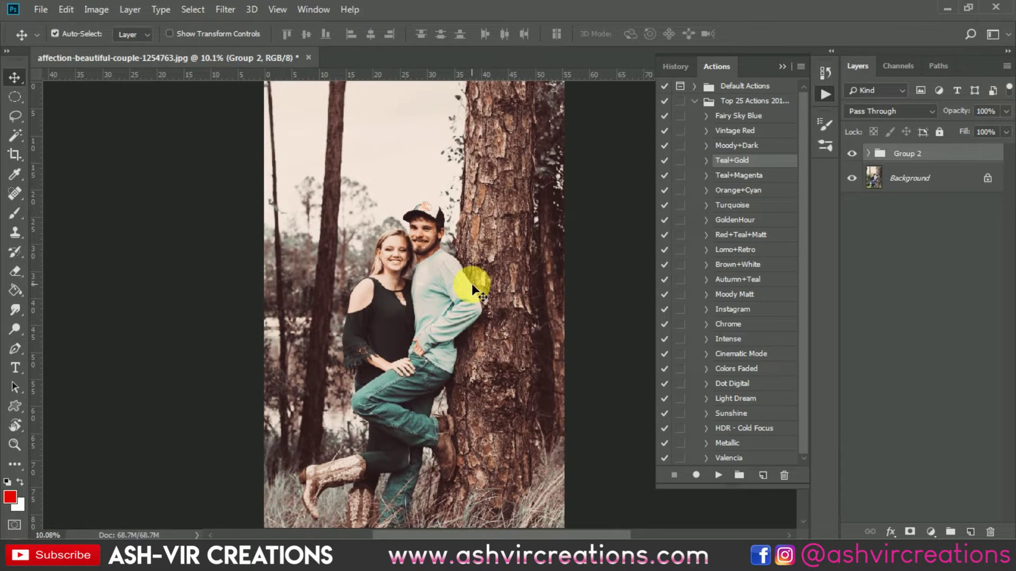
scroll(450, 287, down, 1)
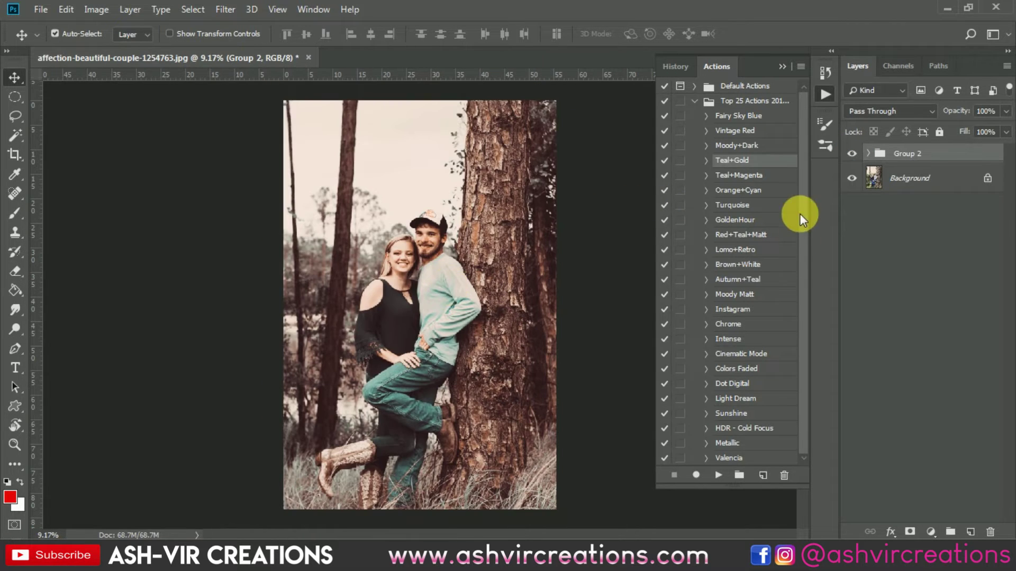
key(Delete)
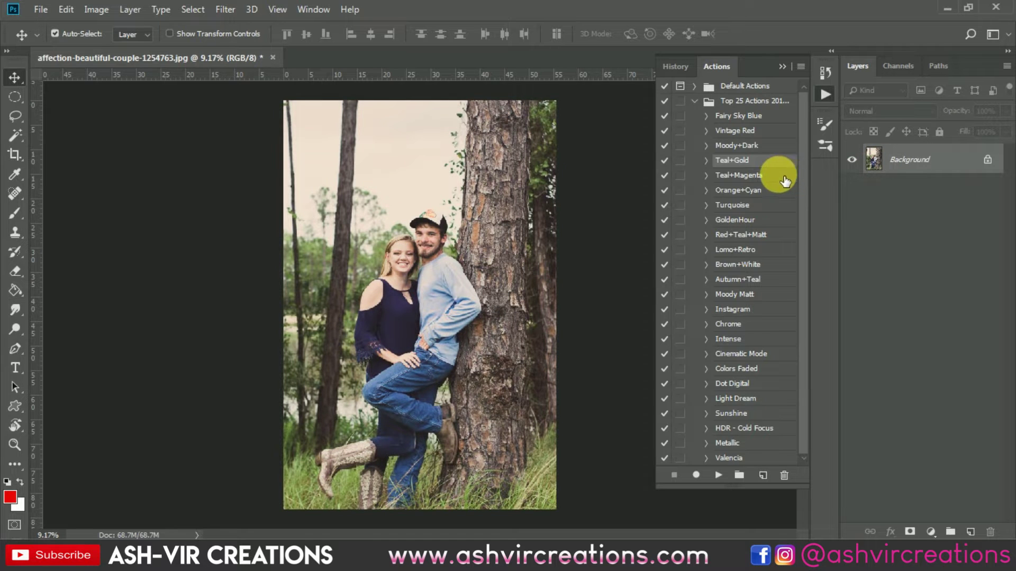
- Try the Teal+Magenta action, continuing past the Portraiture command, then group its layers to compare before and after and delete the group
click(778, 174)
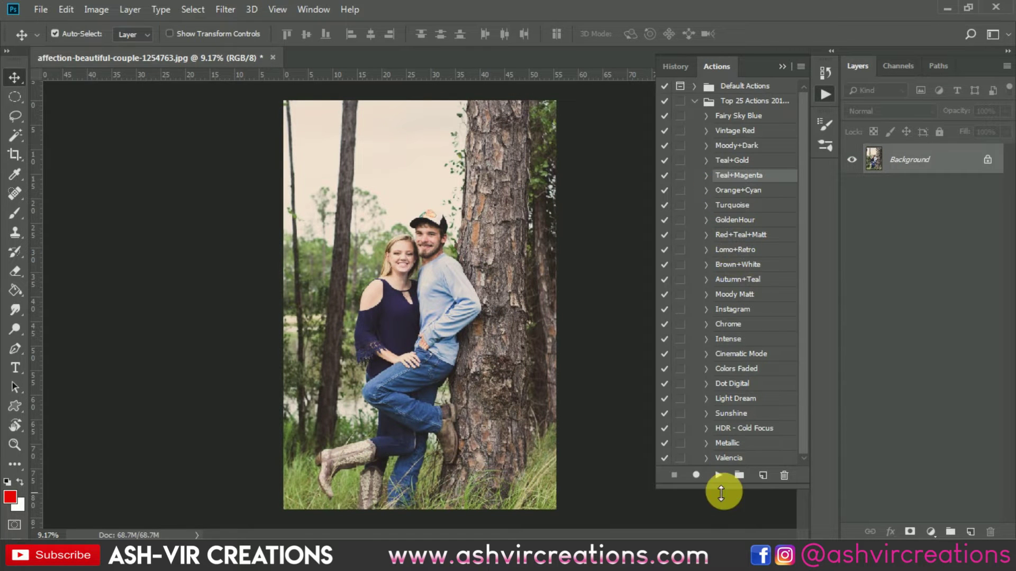
click(718, 475)
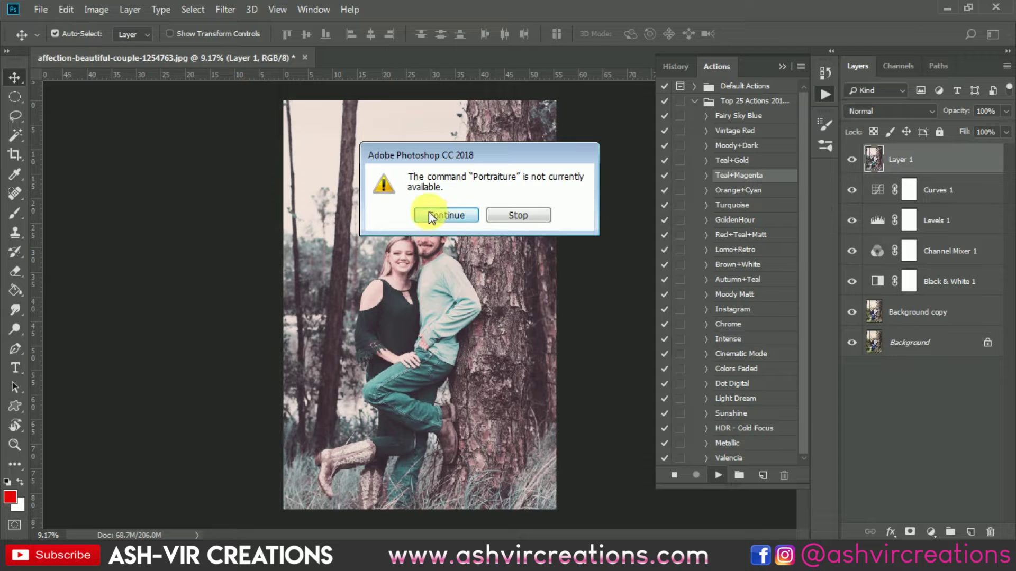
click(431, 217)
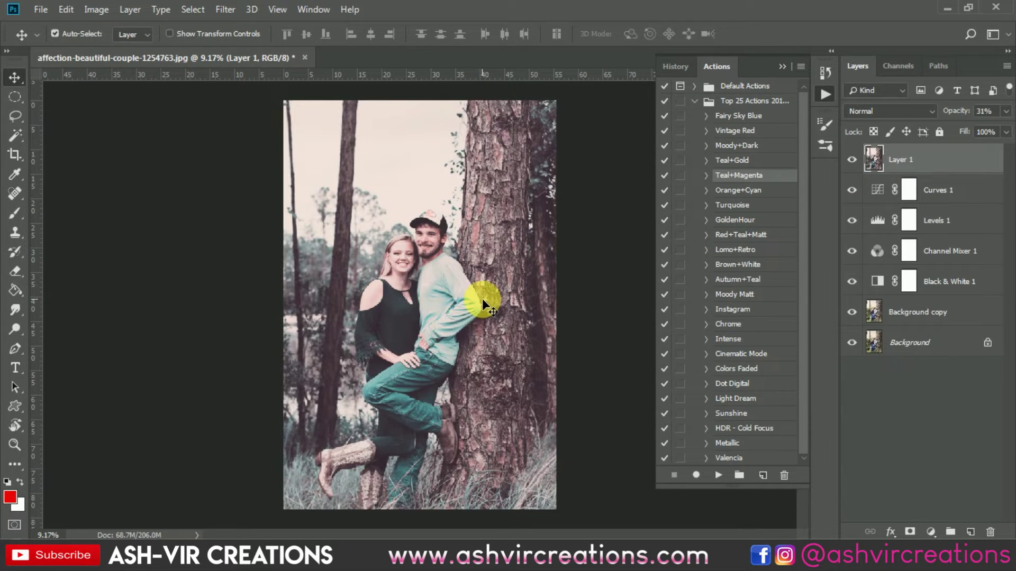
shift+click(959, 317)
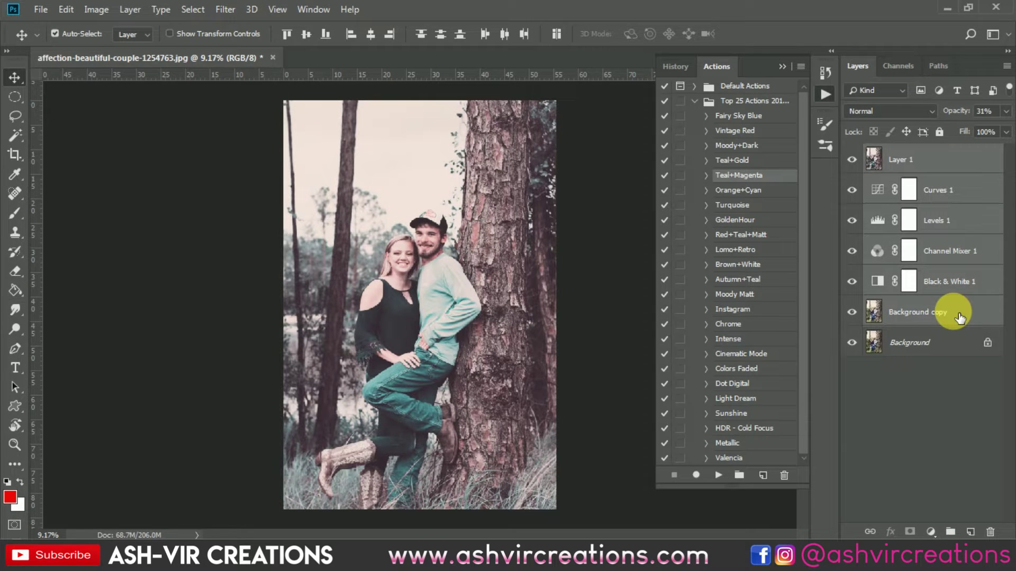
key(ctrl+g)
click(852, 154)
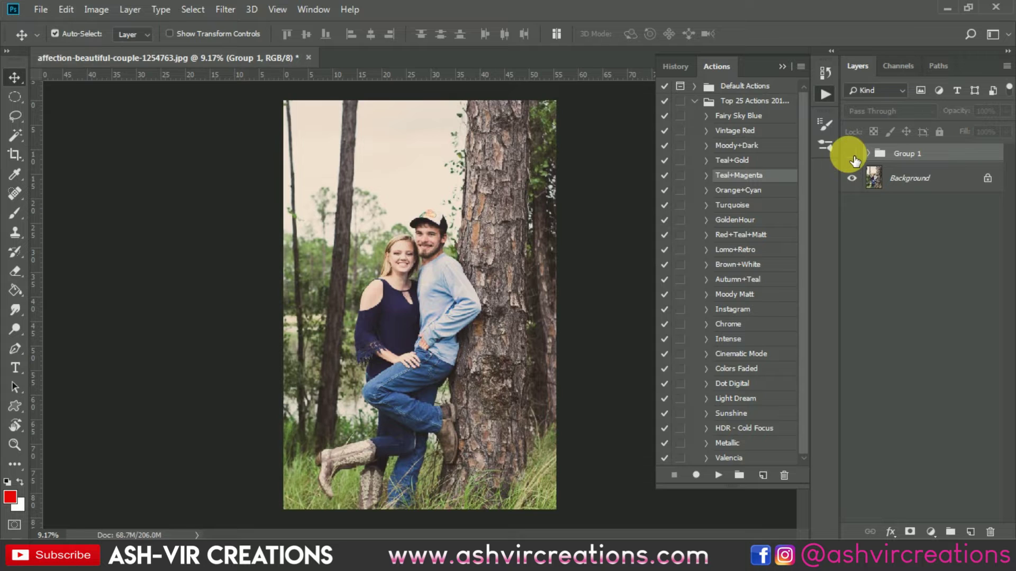
click(852, 155)
key(Delete)
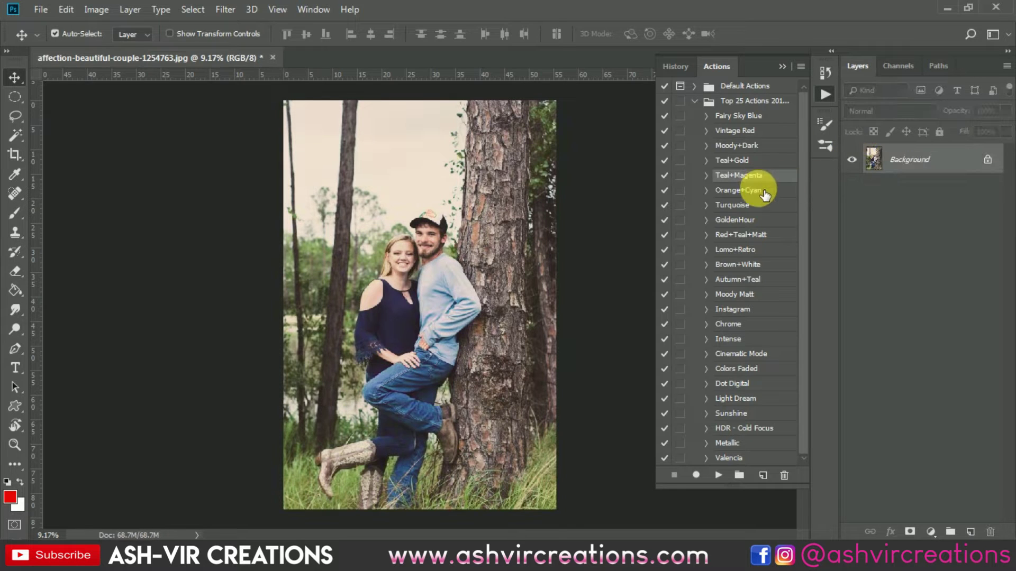
- Try the Orange+Cyan action on the photo, then delete its Curves, Selective Color and Hue/Saturation layers
click(718, 475)
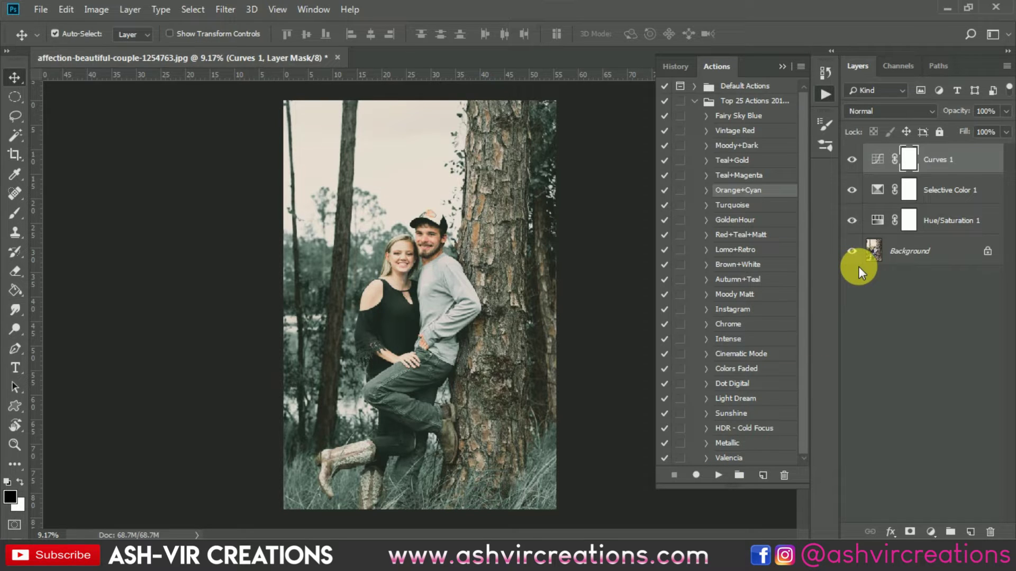
shift+click(936, 227)
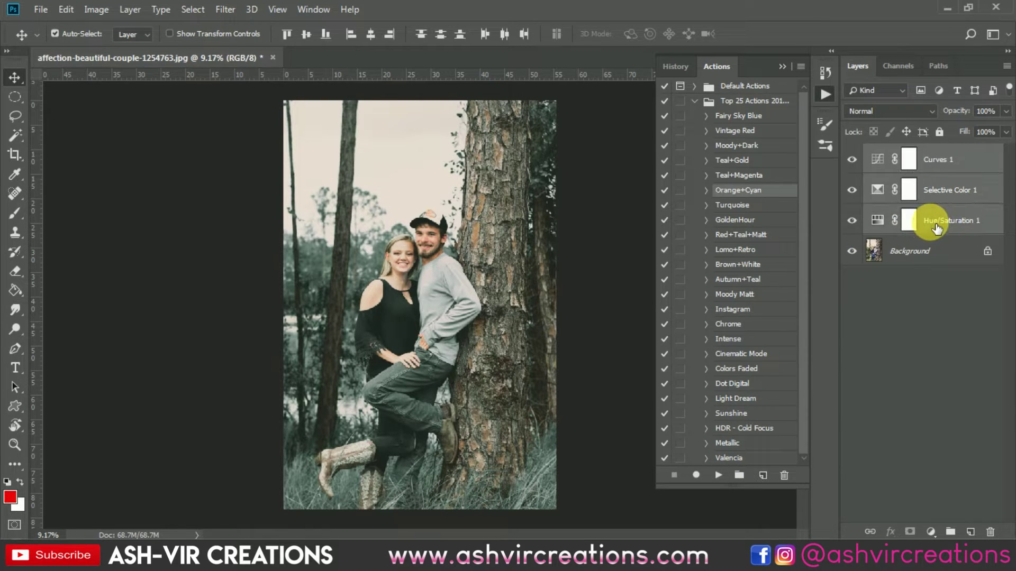
key(Delete)
- Try the Turquoise action on the photo, then collapse and delete its Turquoise group
click(749, 205)
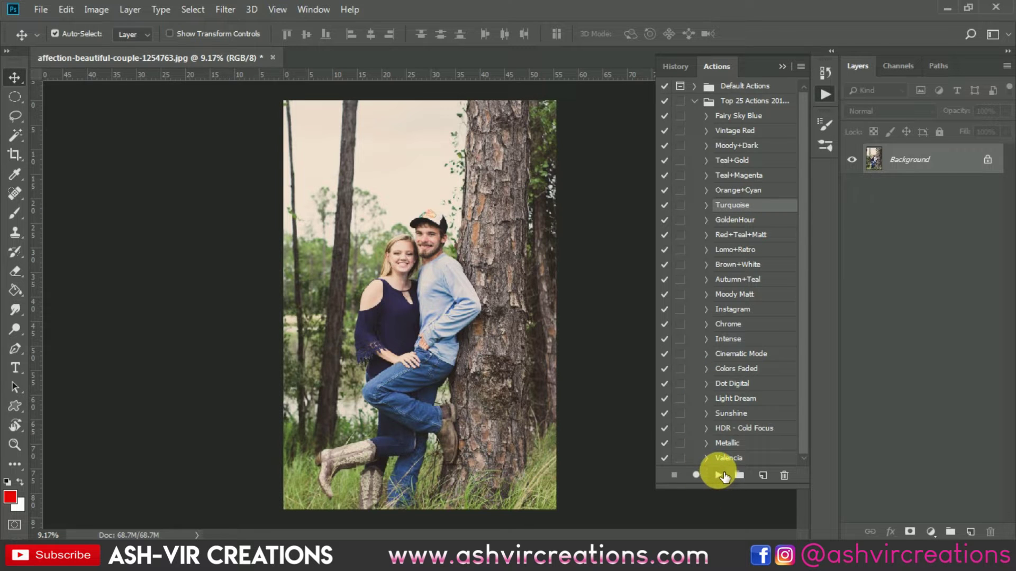
click(720, 475)
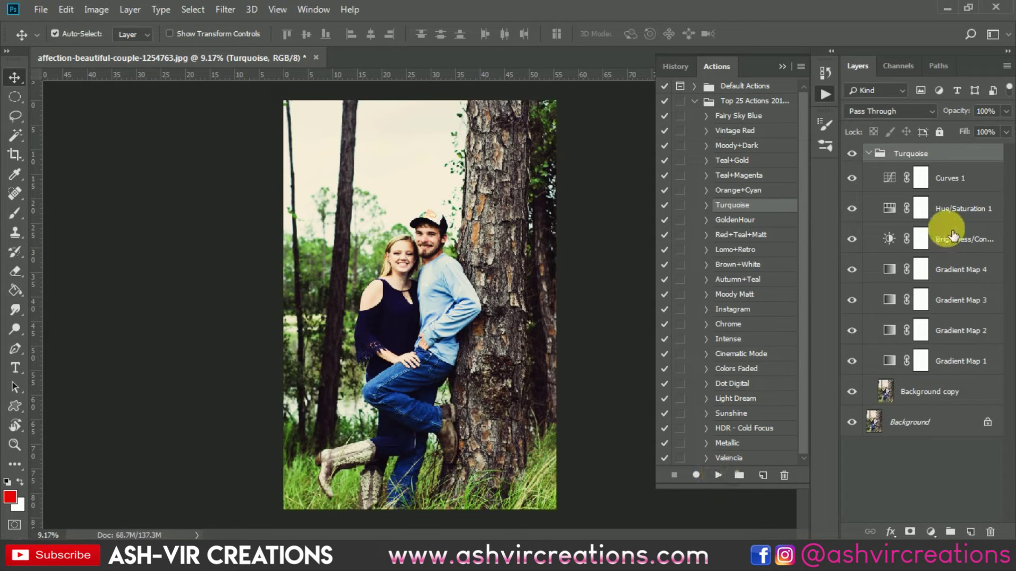
click(869, 154)
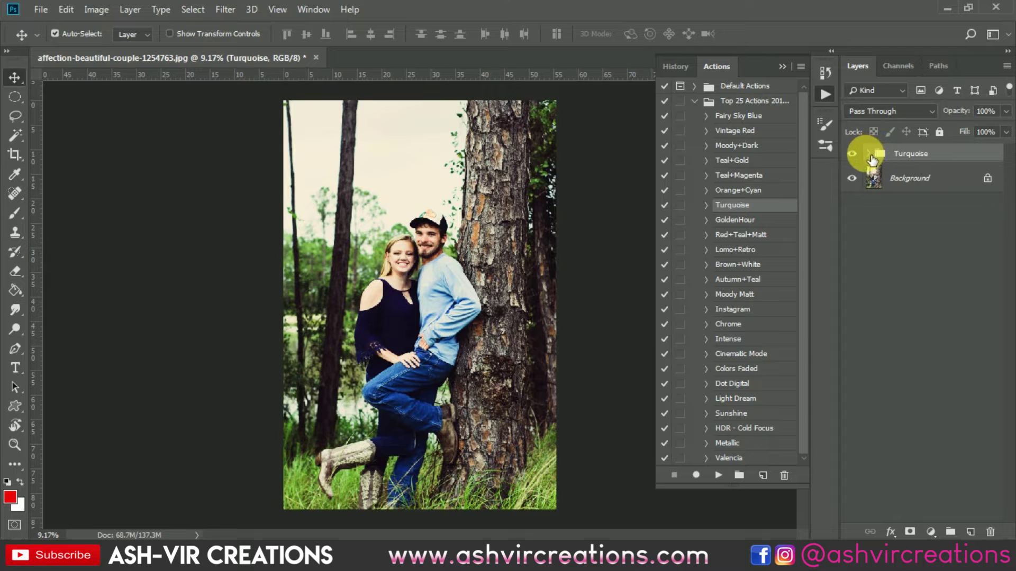
key(Delete)
- Try the GoldenHour action on the photo, then delete all its adjustment layers above Background
click(751, 219)
click(720, 475)
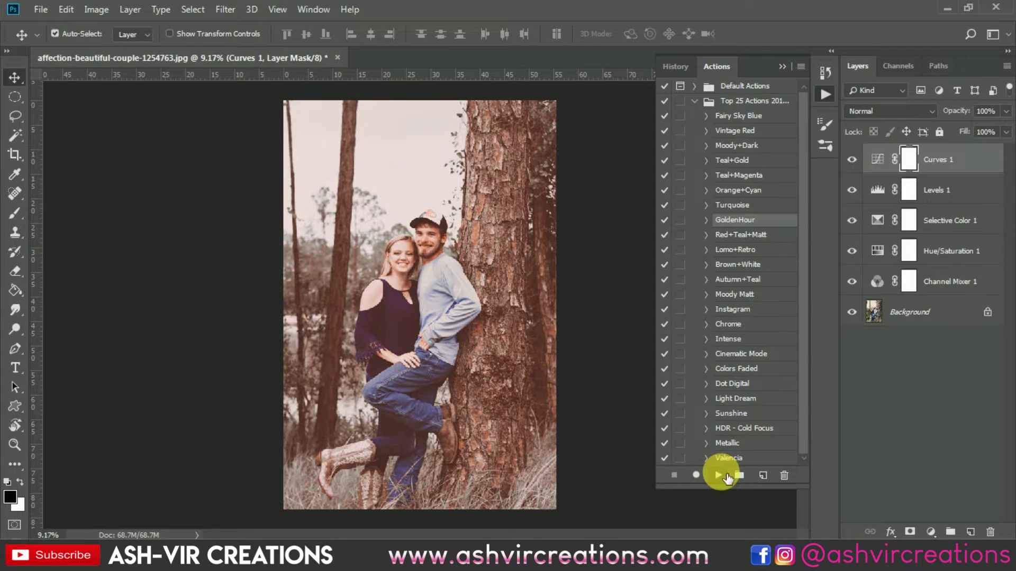
shift+click(963, 281)
key(Delete)
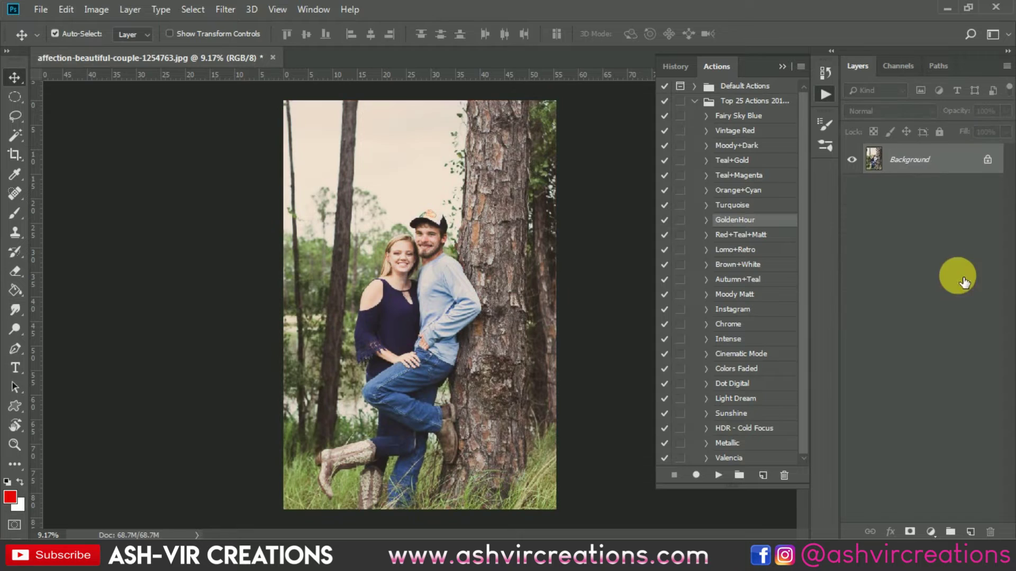
- Apply the Red+Teal+Matt action to the photo and inspect the graded couple up close
click(735, 234)
click(718, 475)
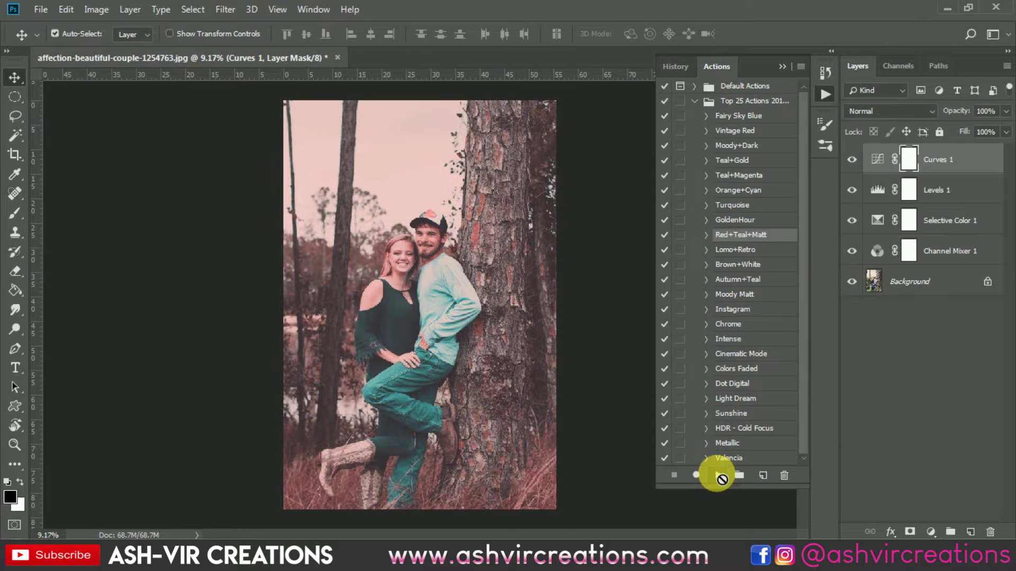
scroll(530, 392, up, 1)
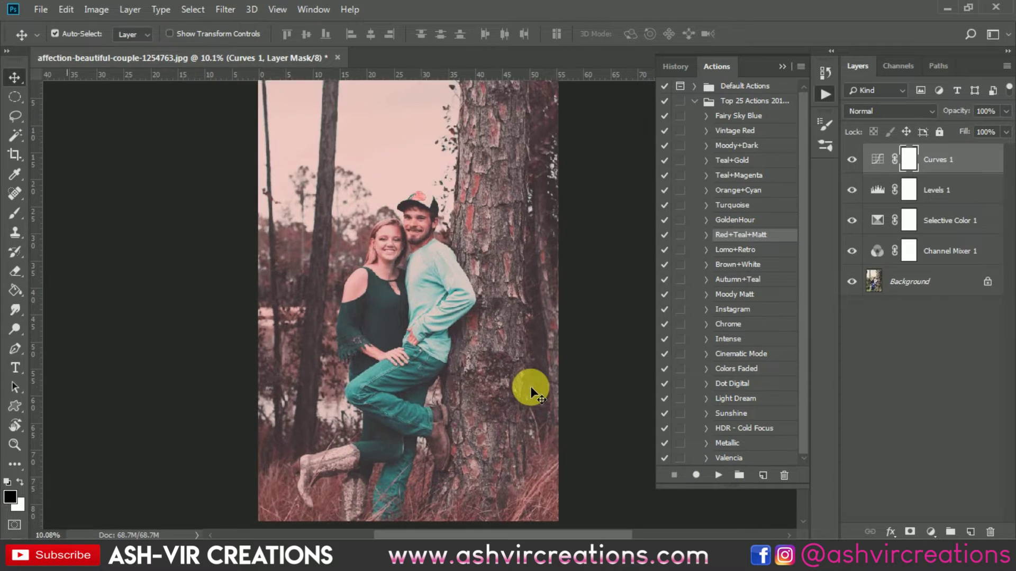
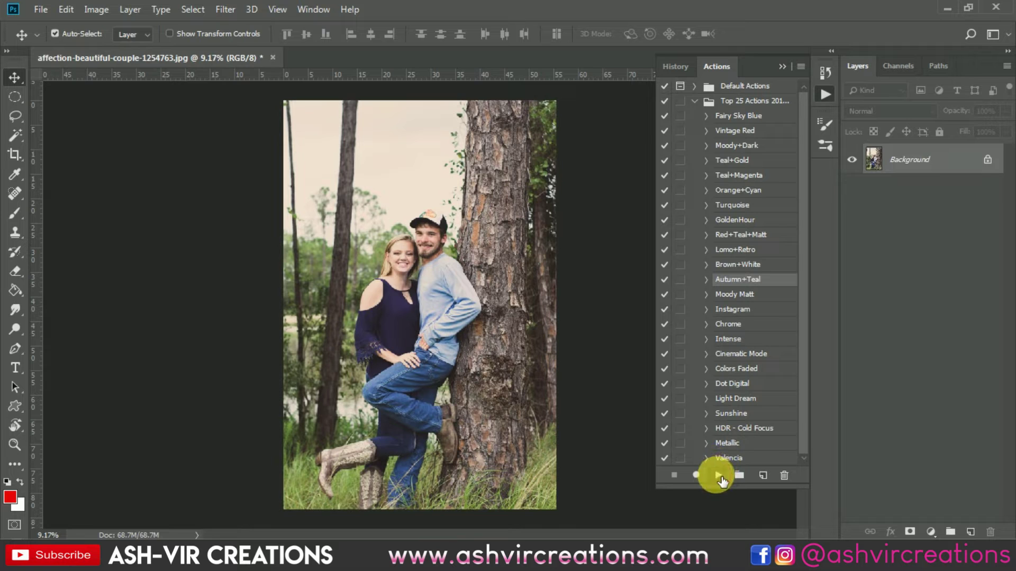
- Apply the Autumn+Teal action to the photo and toggle its Curves 1 layer's visibility to compare the look
click(718, 475)
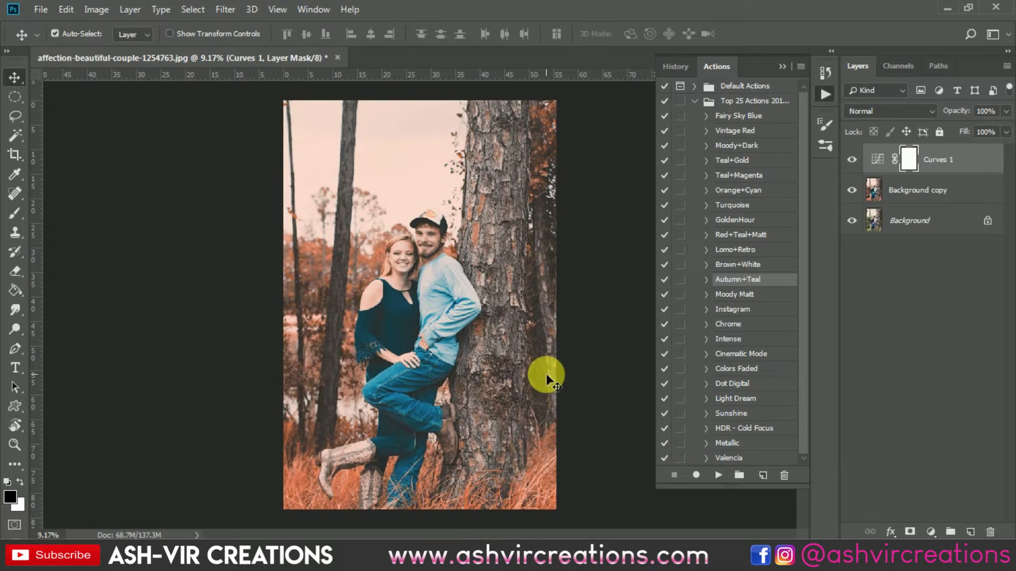
scroll(433, 411, up, 1)
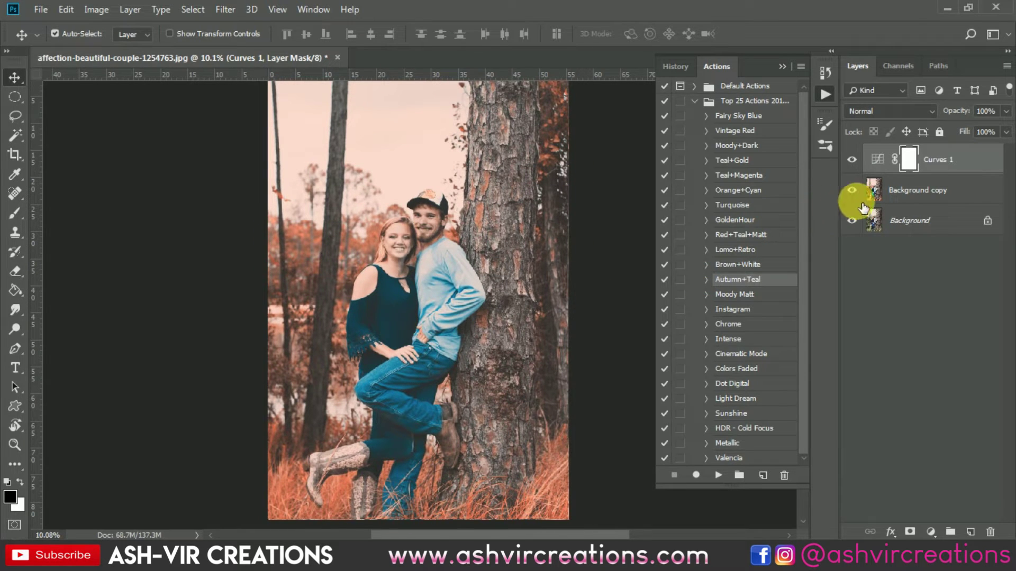
click(852, 161)
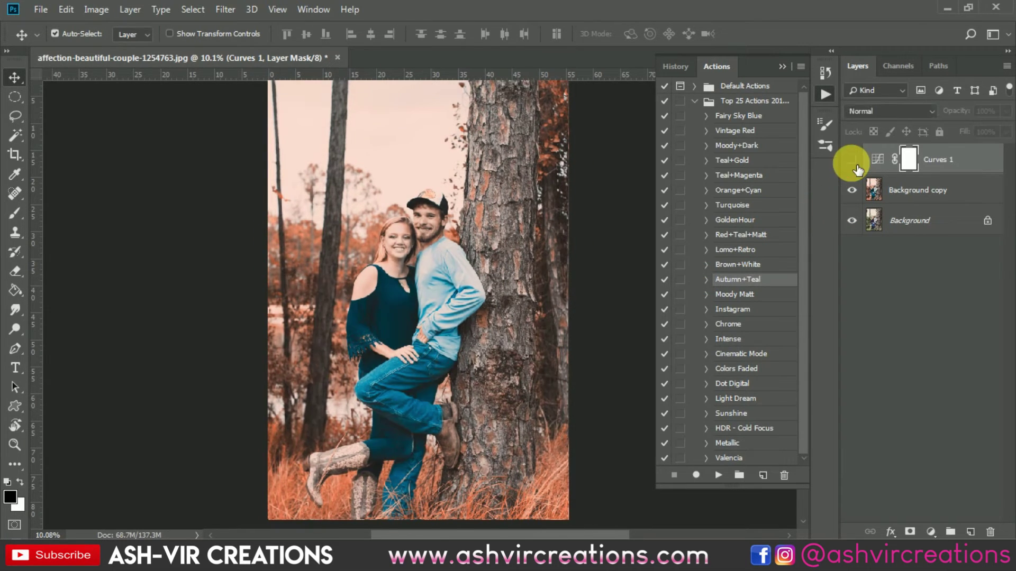
click(856, 165)
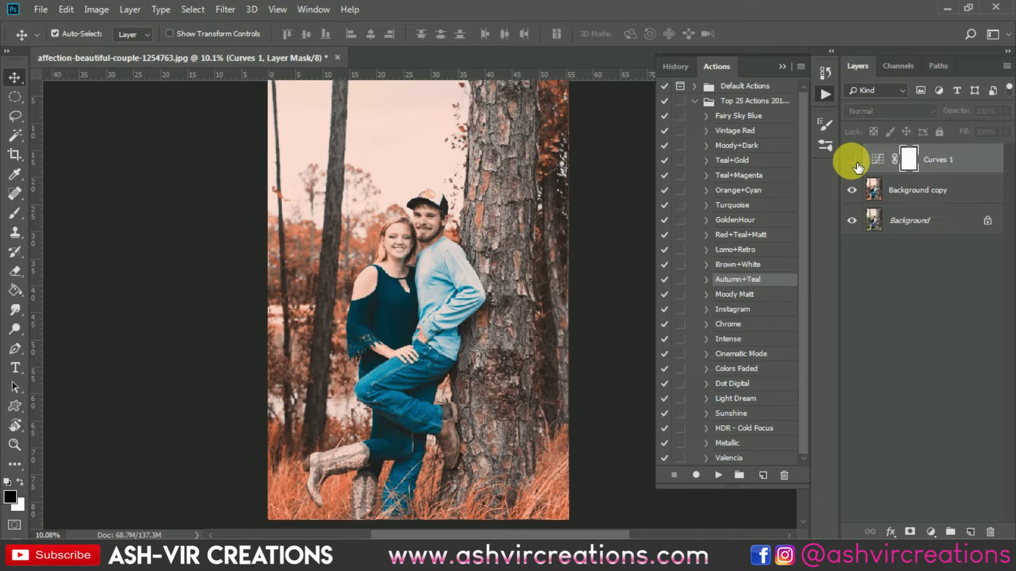
- Compare the Autumn+Teal look with Curves 1 toggled, then delete the Curves 1 and Background copy layers
click(853, 161)
click(853, 161)
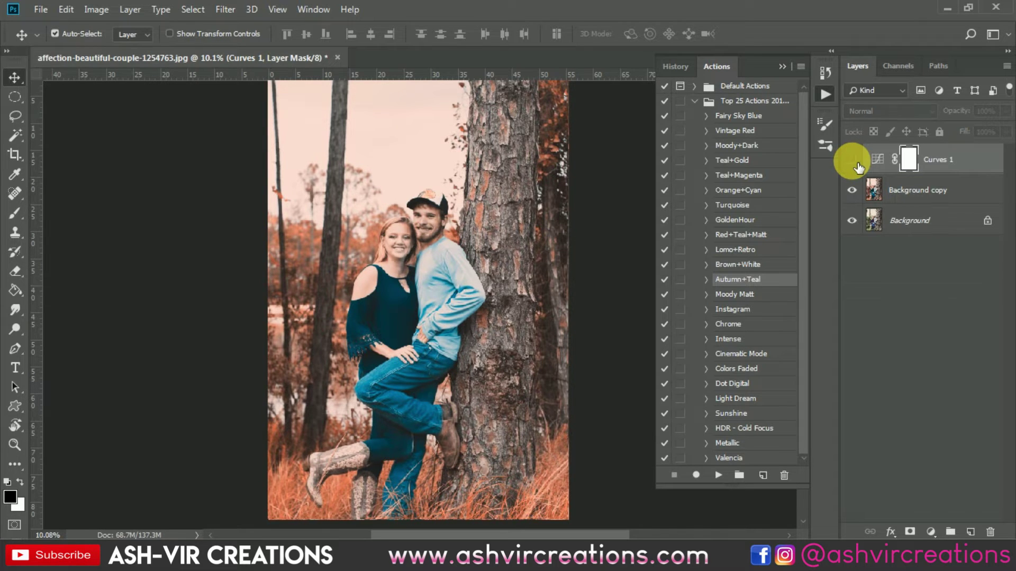
click(863, 196)
click(864, 197)
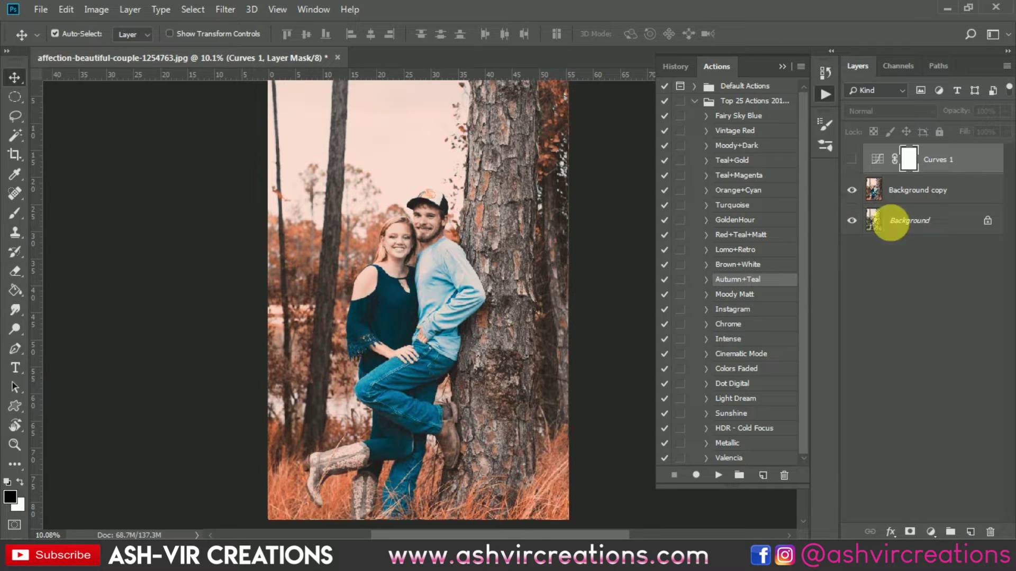
shift+click(873, 189)
key(Delete)
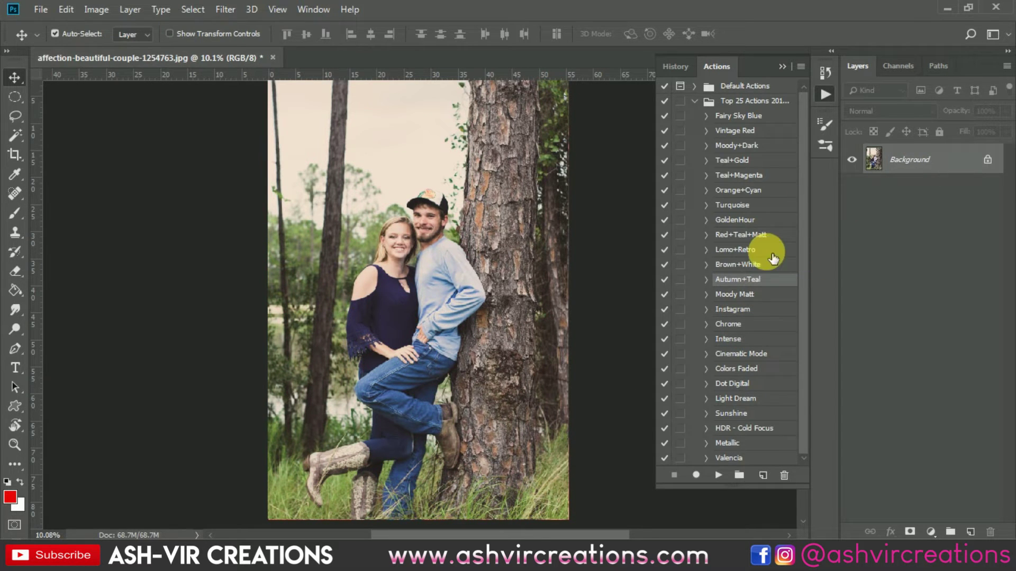
- Try the Moody Matt action on the couple photo, then delete its Curves, Levels and Hue/Saturation adjustment layers
click(740, 296)
click(718, 475)
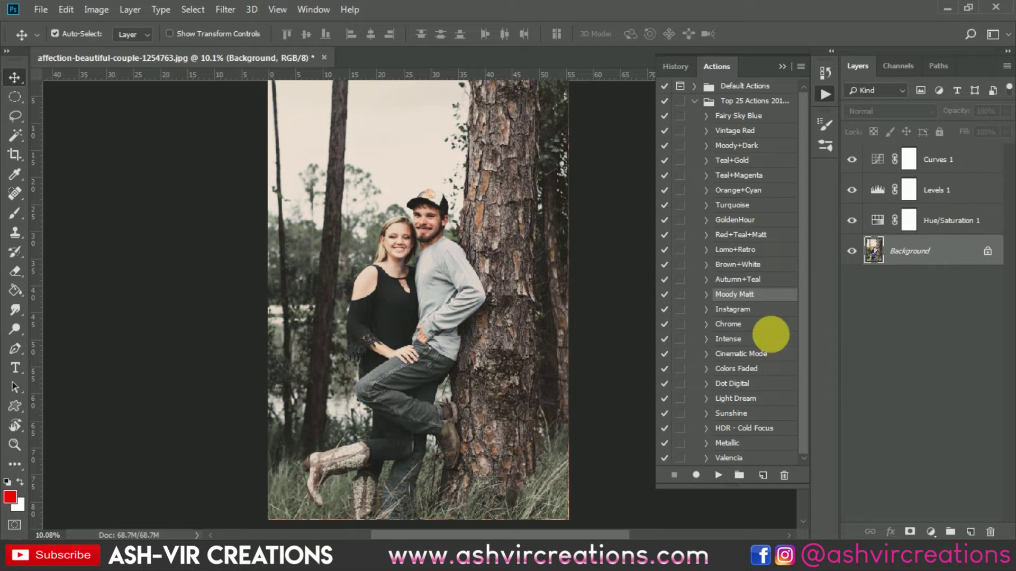
click(954, 220)
shift+click(968, 168)
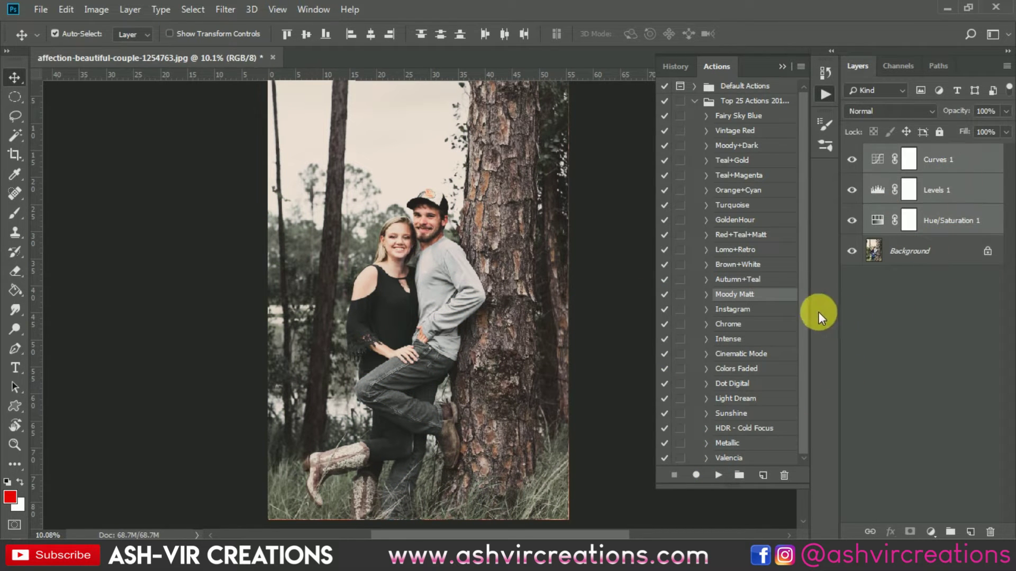
key(Delete)
- Try the Instagram action and then the Chrome action on the couple photo, deleting each one's layer group
click(732, 309)
click(718, 475)
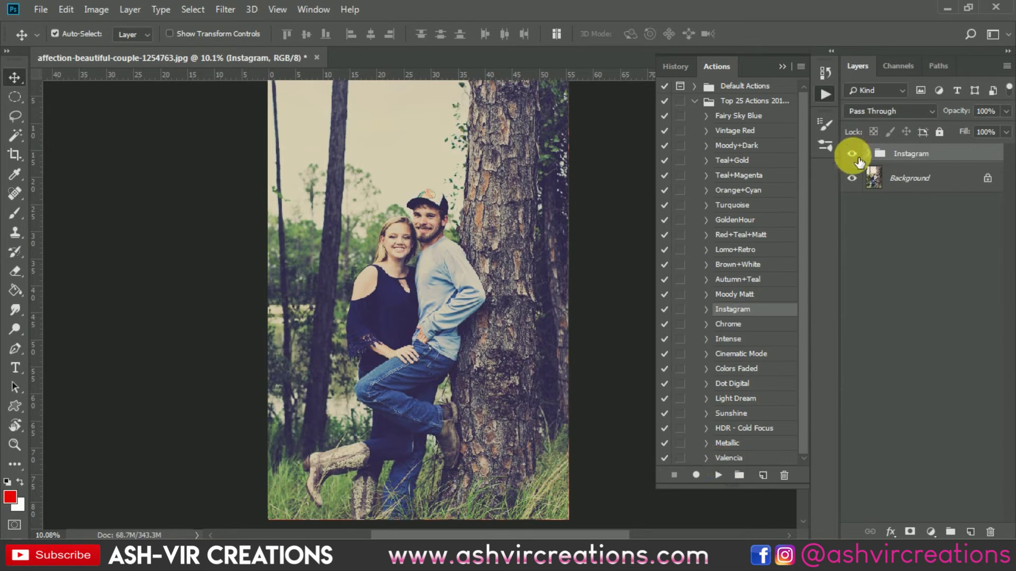
key(Delete)
click(729, 324)
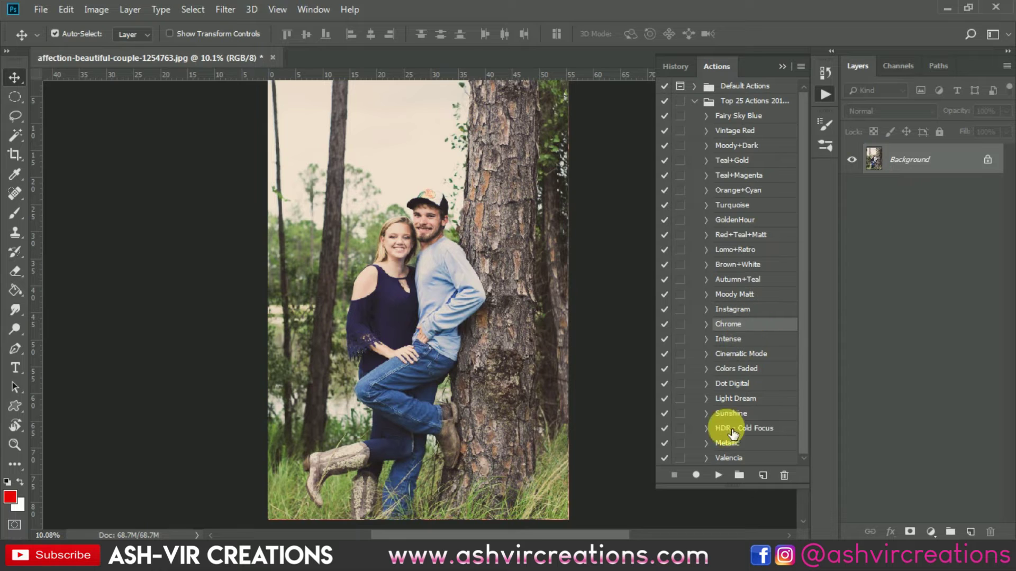
click(718, 475)
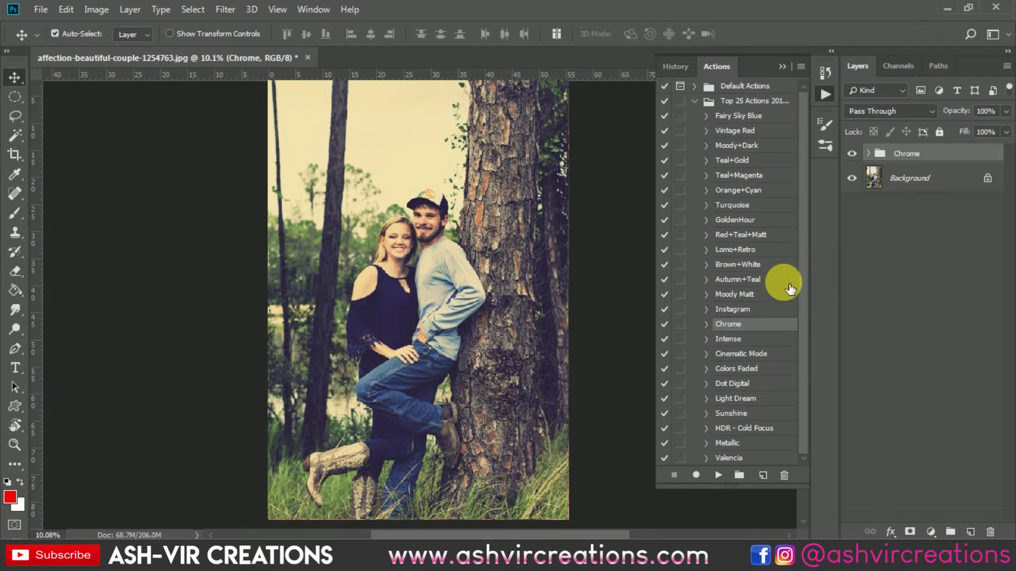
key(Delete)
- Try the Intense action and then the Cinematic Mode action on the couple photo, deleting the layers each one adds
click(750, 341)
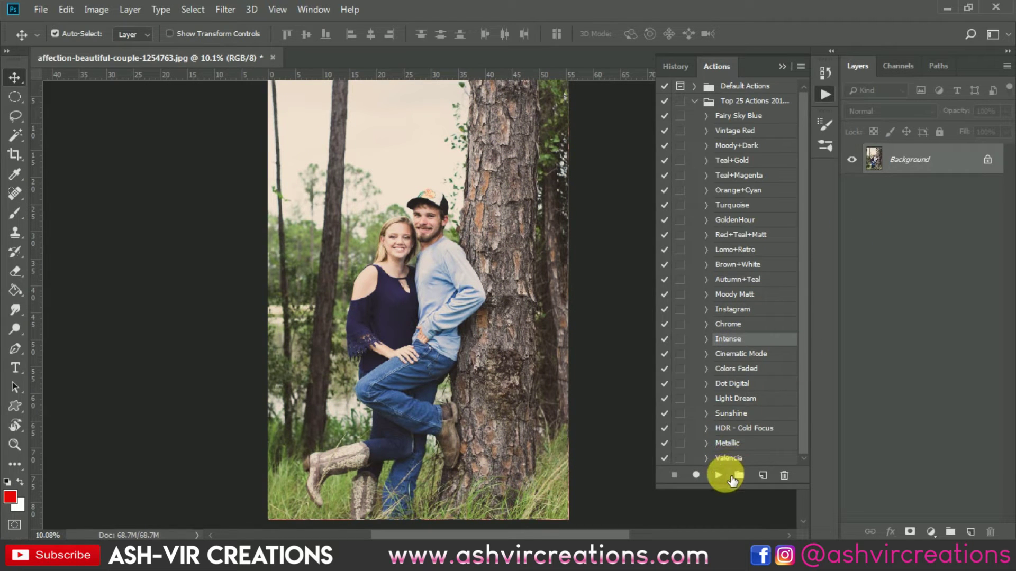
click(718, 474)
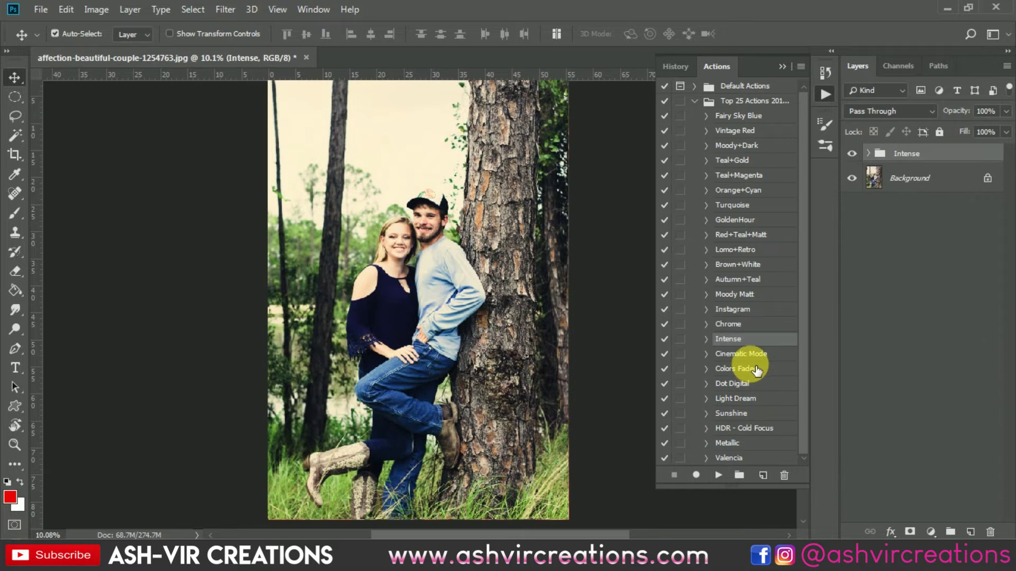
key(Delete)
click(750, 354)
click(717, 474)
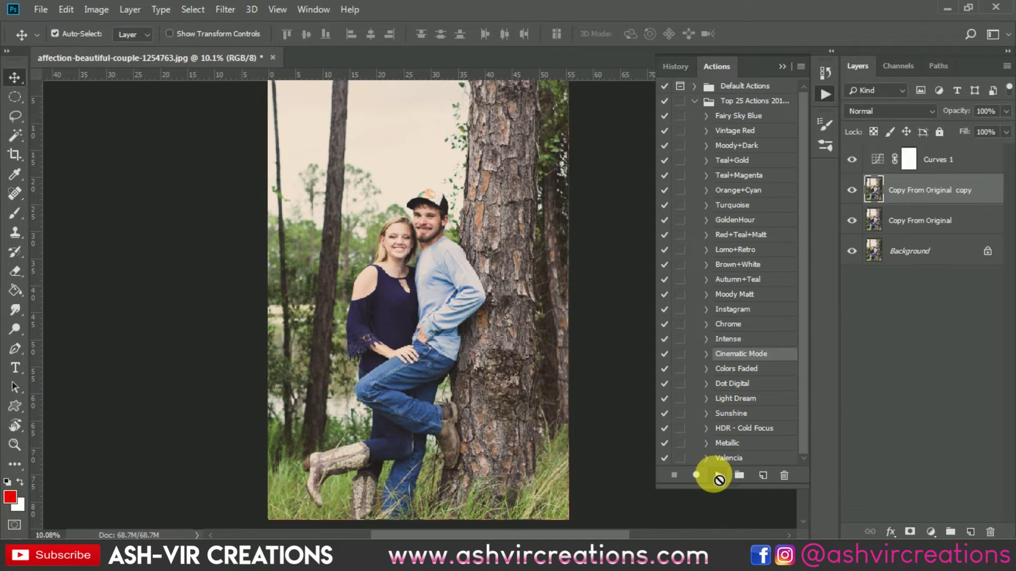
key(Delete)
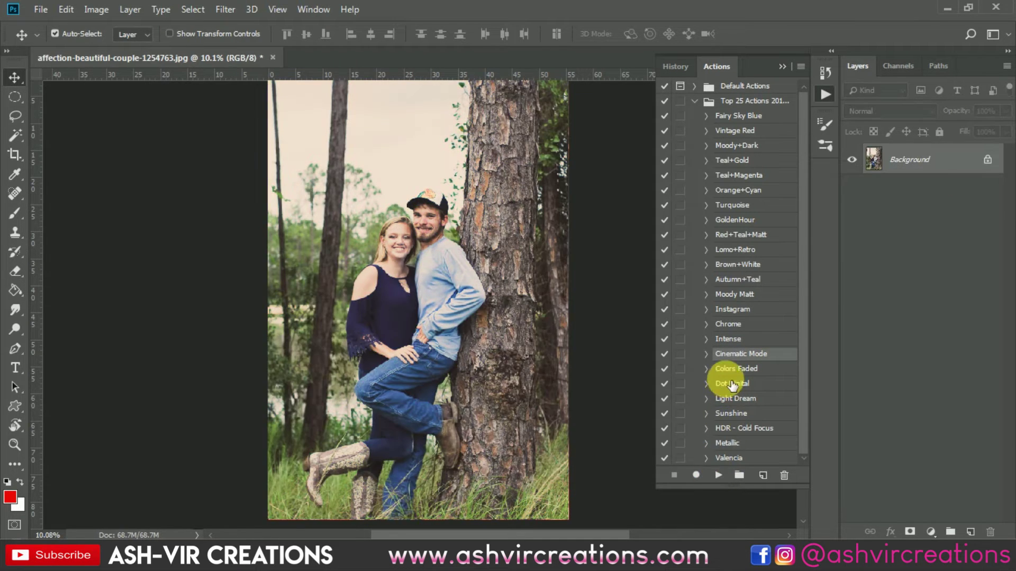
- Try the Colors Faded action on the couple photo, then collapse and delete its Colors Faded - HDR group
click(733, 369)
click(717, 474)
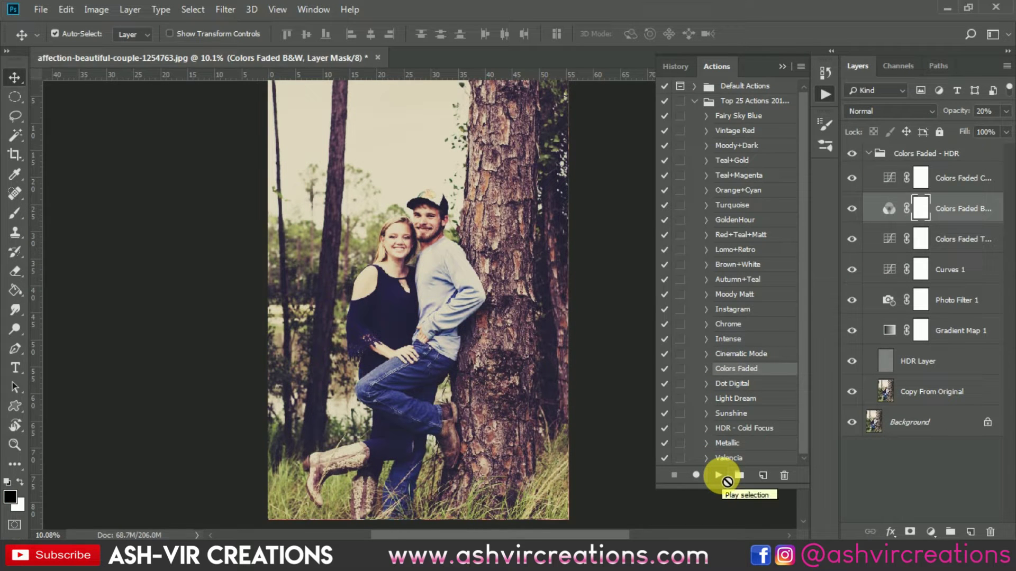
click(869, 152)
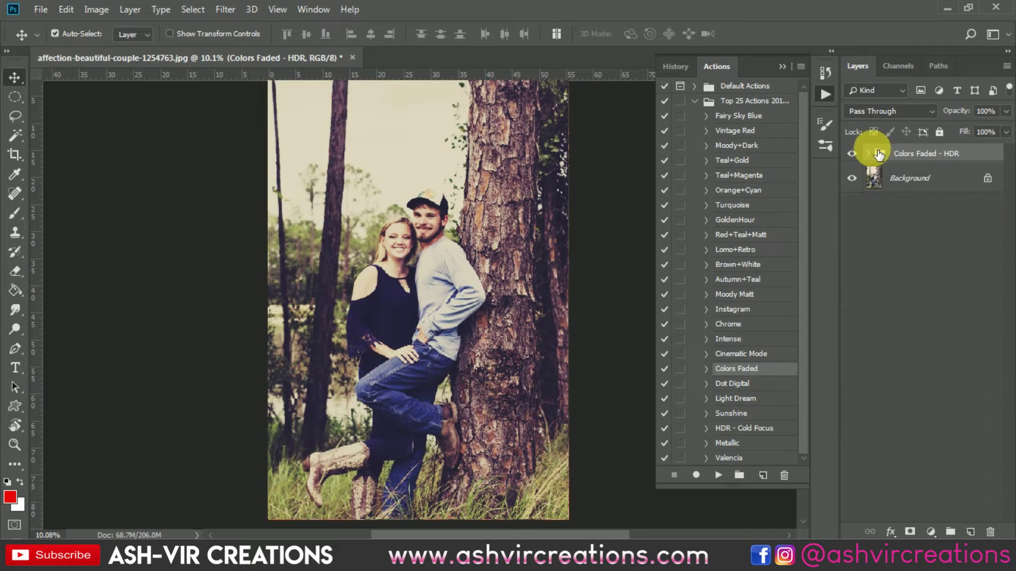
key(Delete)
- Try the Dot Digital action on the couple photo, then collapse and delete its Dot Digital group
click(733, 384)
click(718, 474)
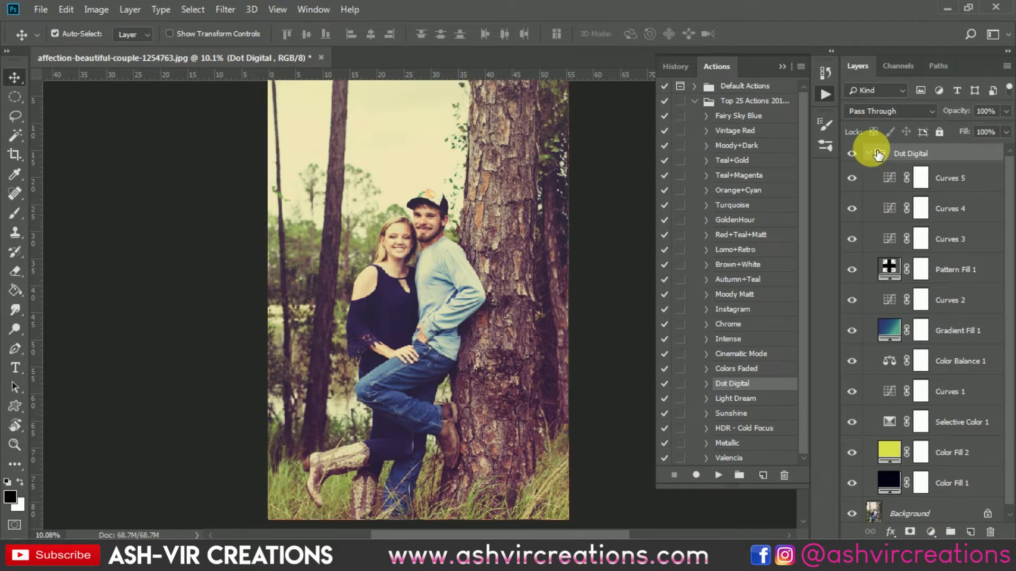
click(869, 153)
key(Delete)
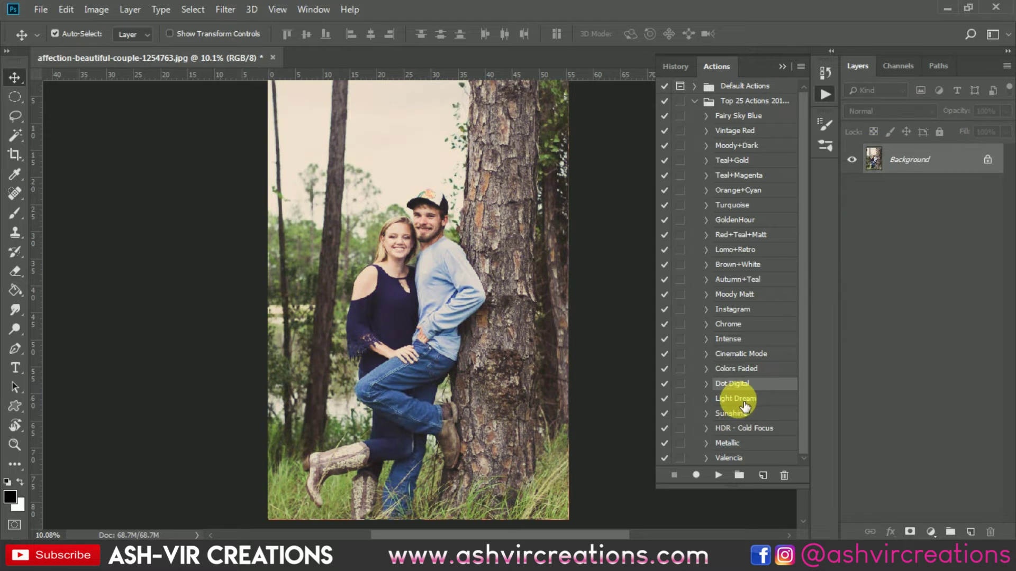
- Try the Light Dream action and then the Sunshine action on the couple photo, deleting each one's layer group
click(735, 399)
click(718, 474)
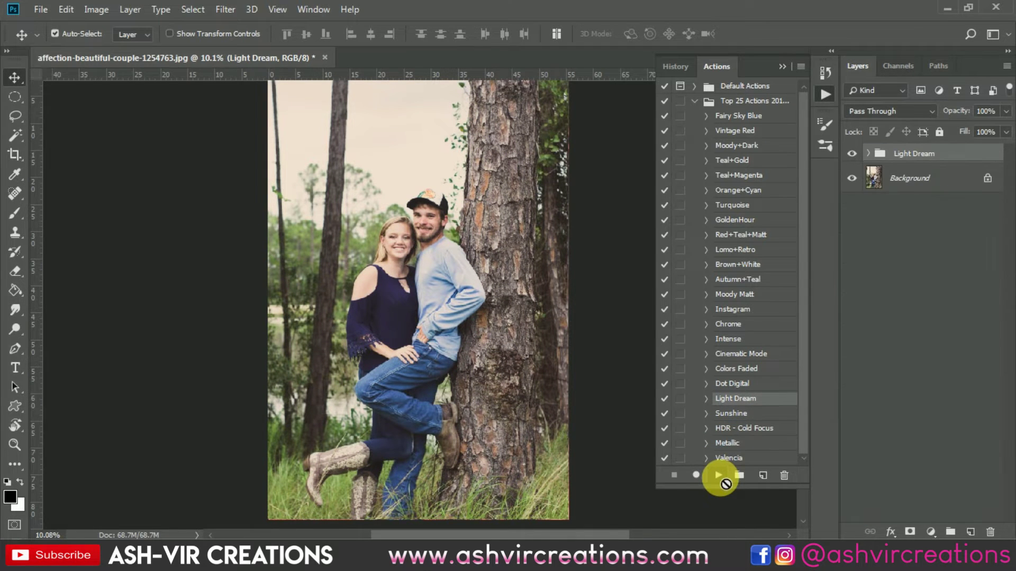
key(Delete)
click(731, 413)
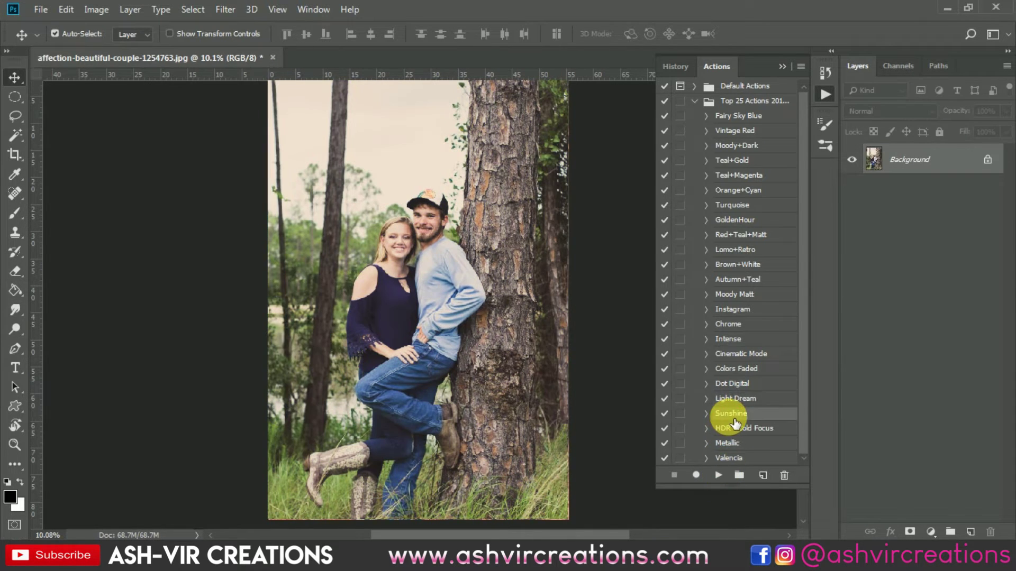
click(719, 475)
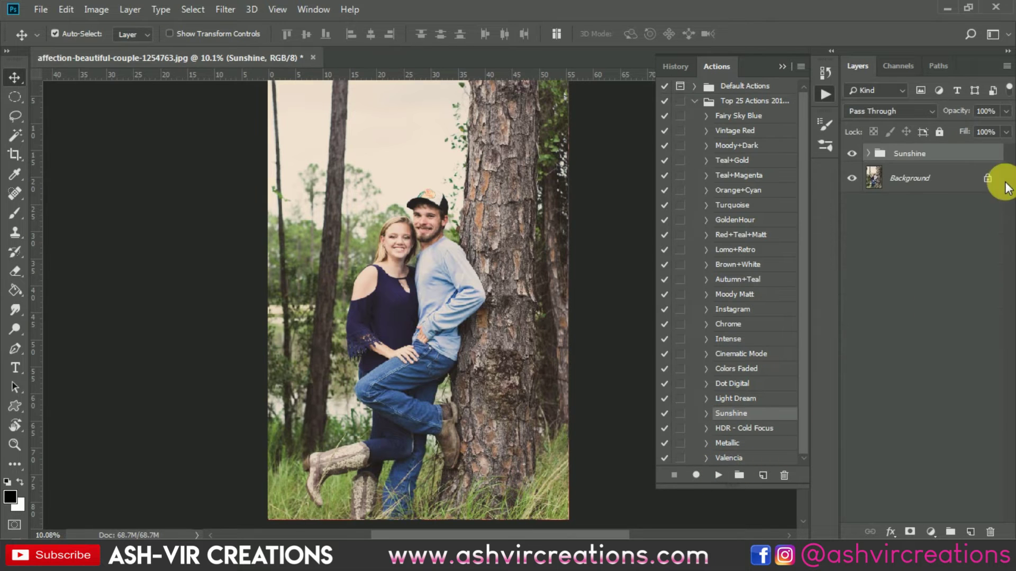
key(Delete)
- Try the HDR - Cold Focus action on the couple photo, then delete its layer group
click(752, 428)
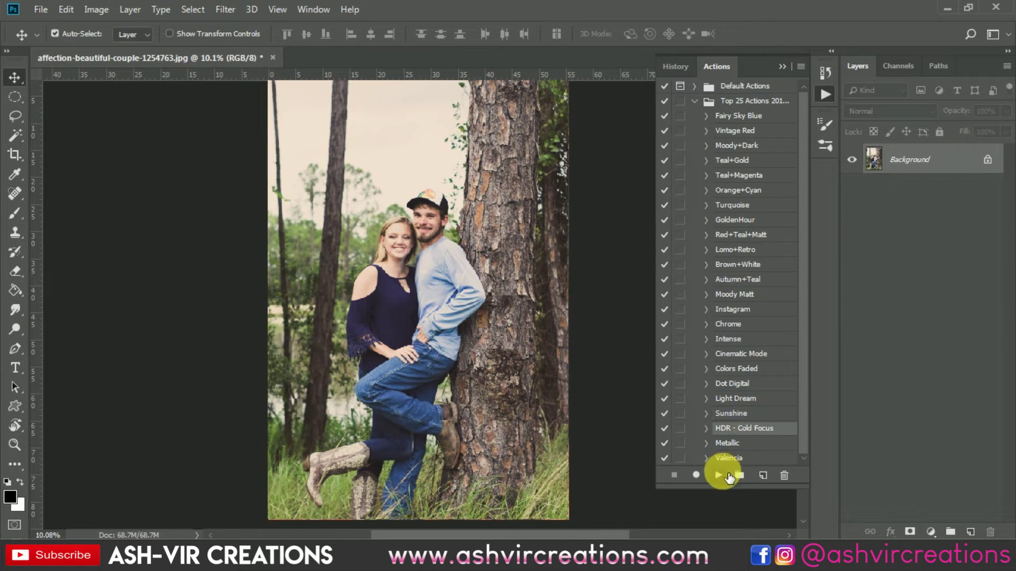
click(718, 475)
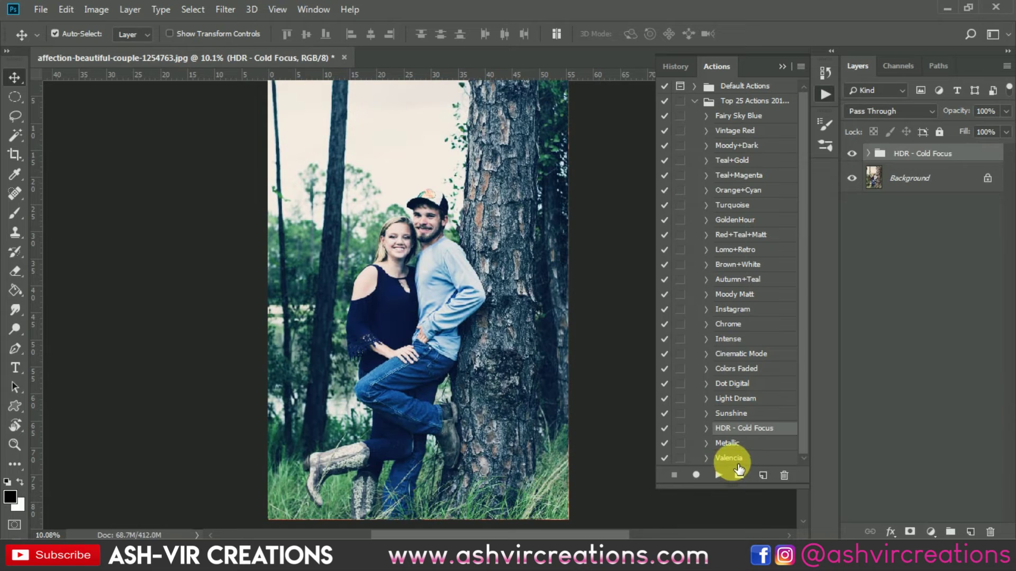
key(Delete)
- Try the Metallic action and then the Valencia action on the couple photo, deleting each one's layer group
click(730, 443)
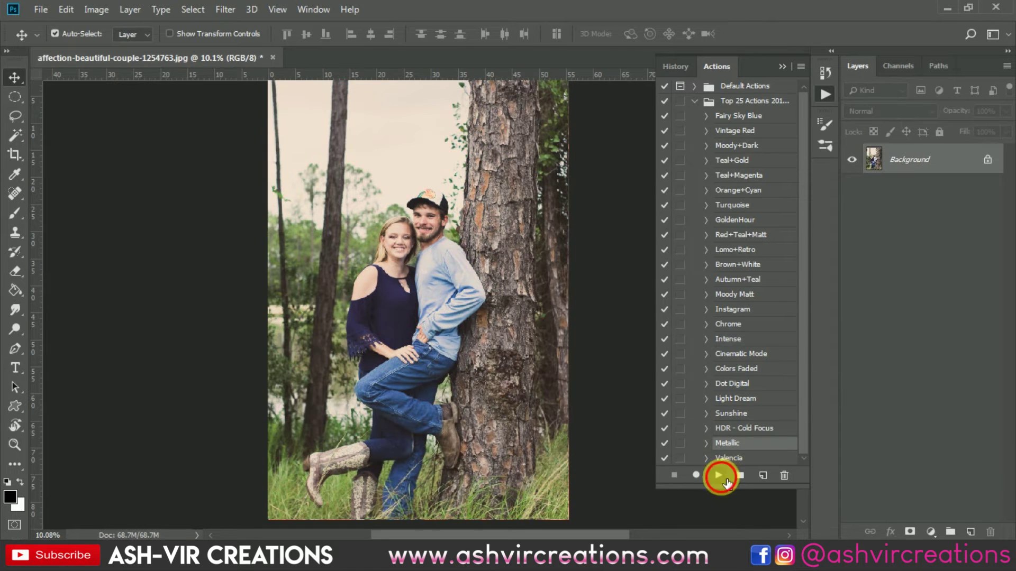
click(718, 475)
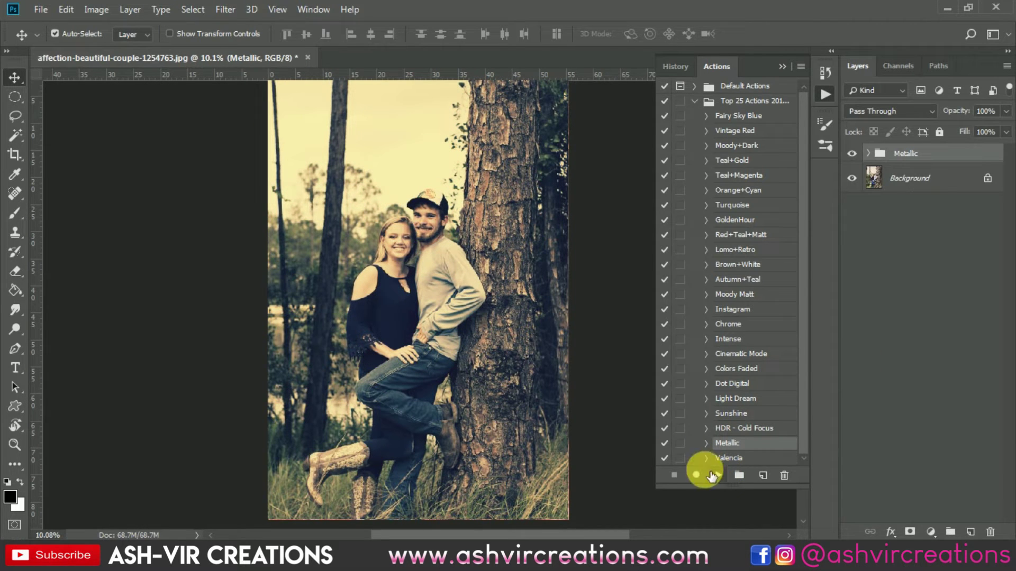
click(729, 461)
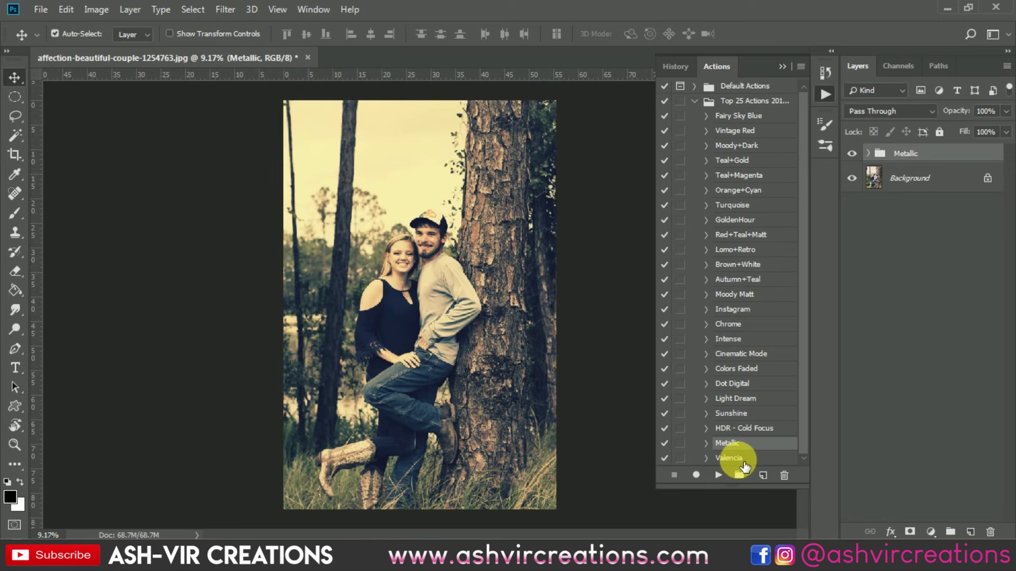
key(Delete)
click(719, 475)
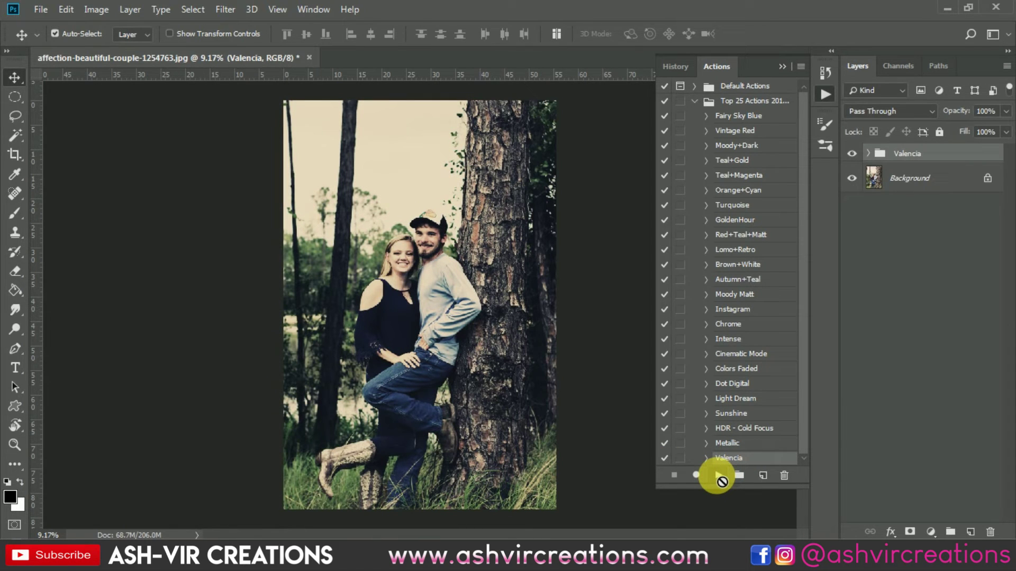
key(Delete)
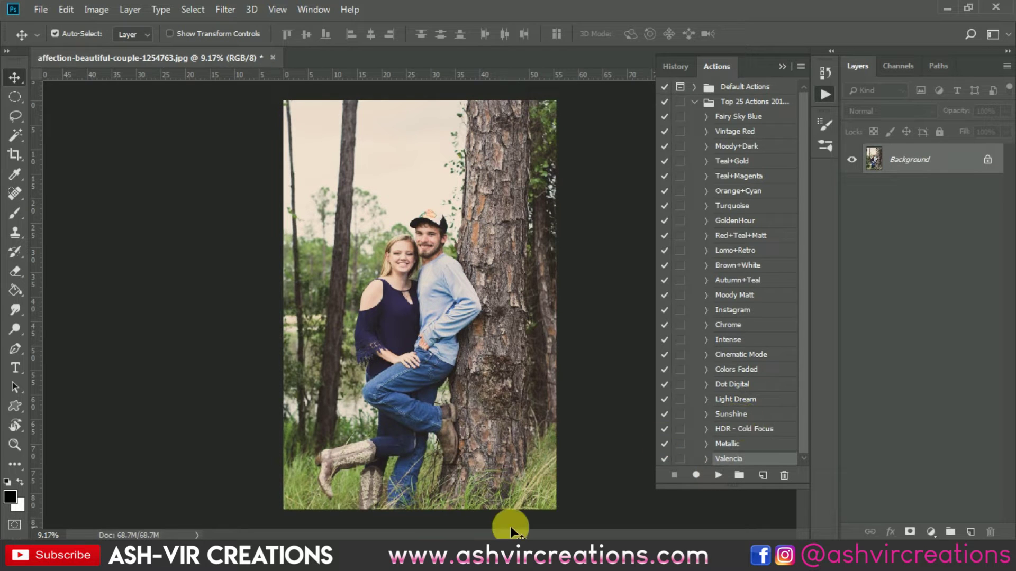
- Switch to the eg folder in Windows Explorer and open the photo of the seated woman in the orchard in Photoshop
click(448, 536)
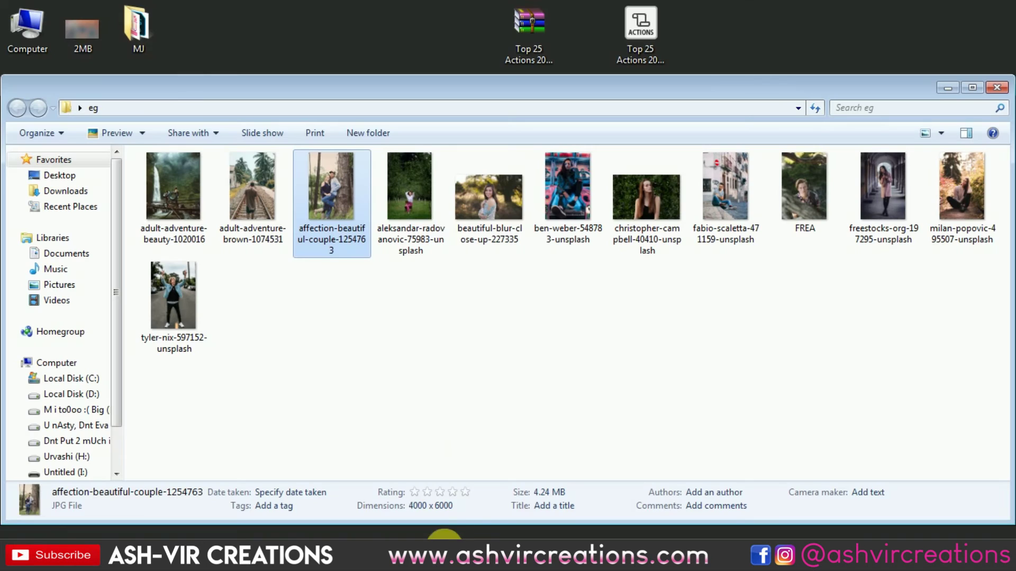
click(419, 196)
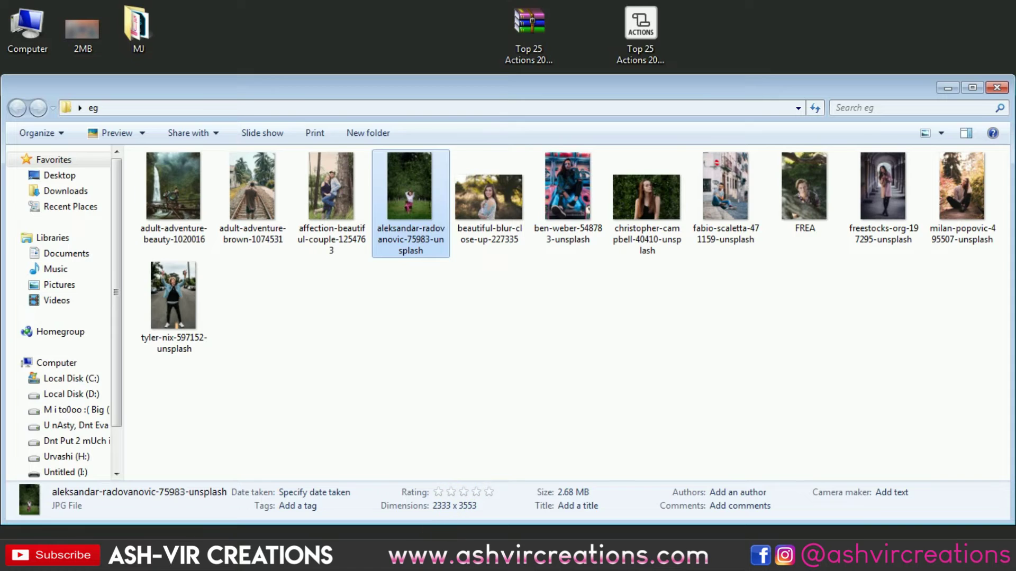
key(Return)
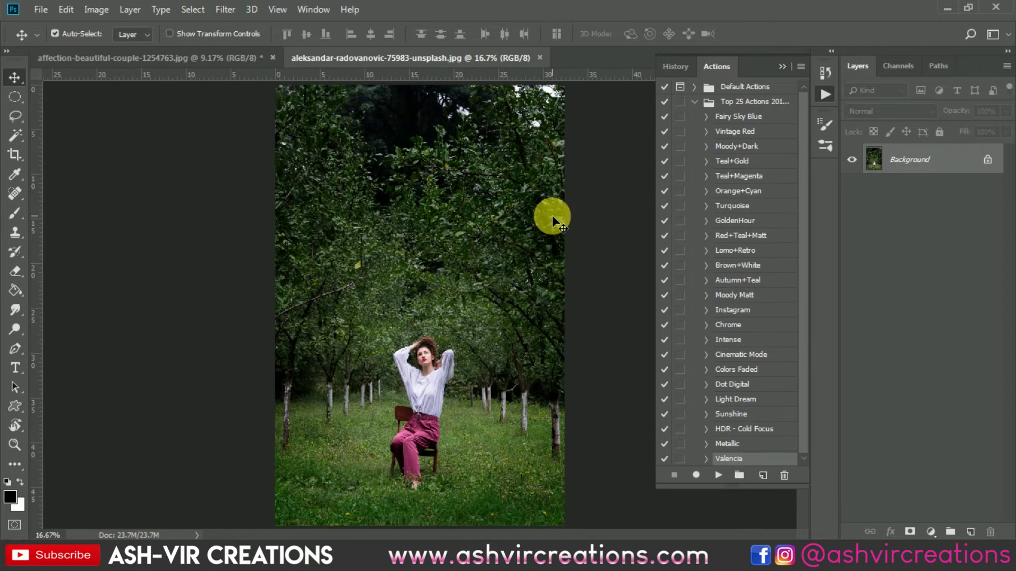
- Apply the Autumn+Teal action to the orchard photo and toggle its Curves 1 layer to compare the look
click(749, 283)
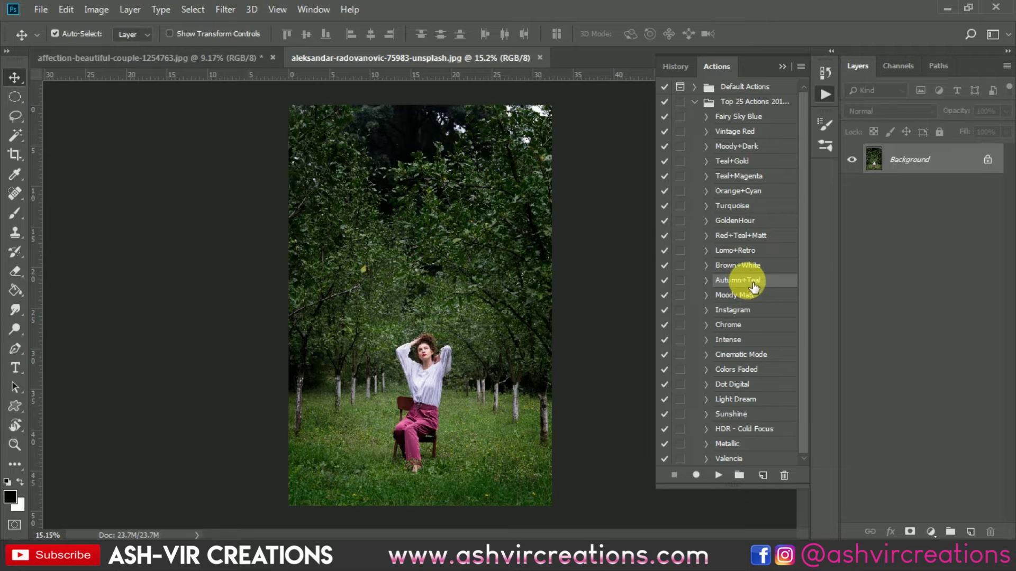
click(718, 475)
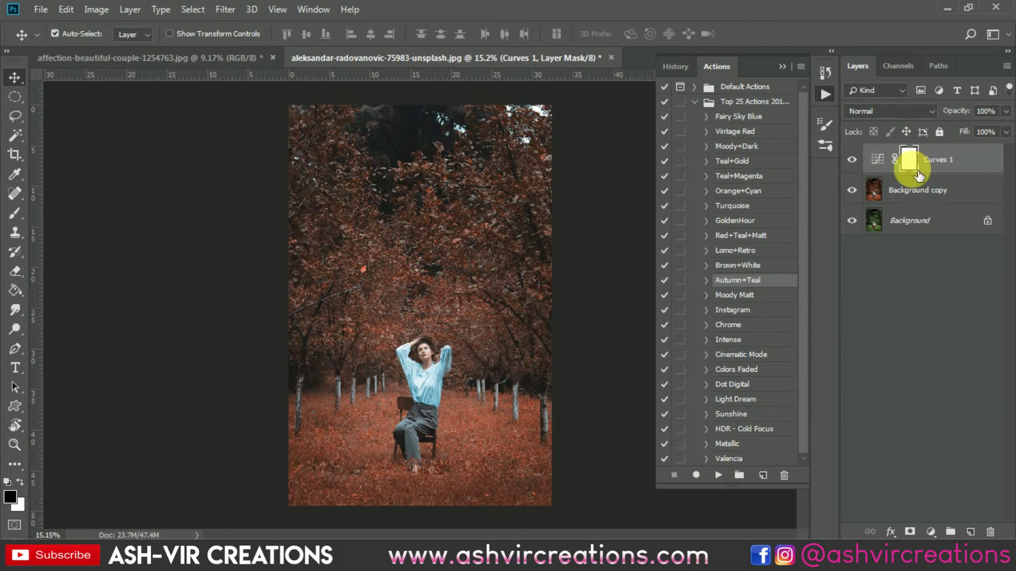
click(852, 159)
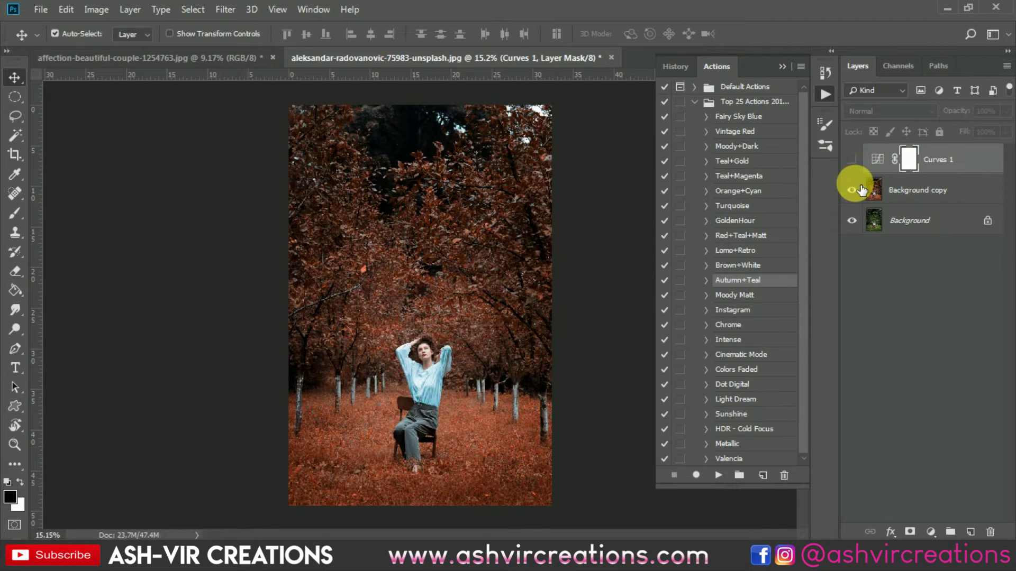
click(852, 159)
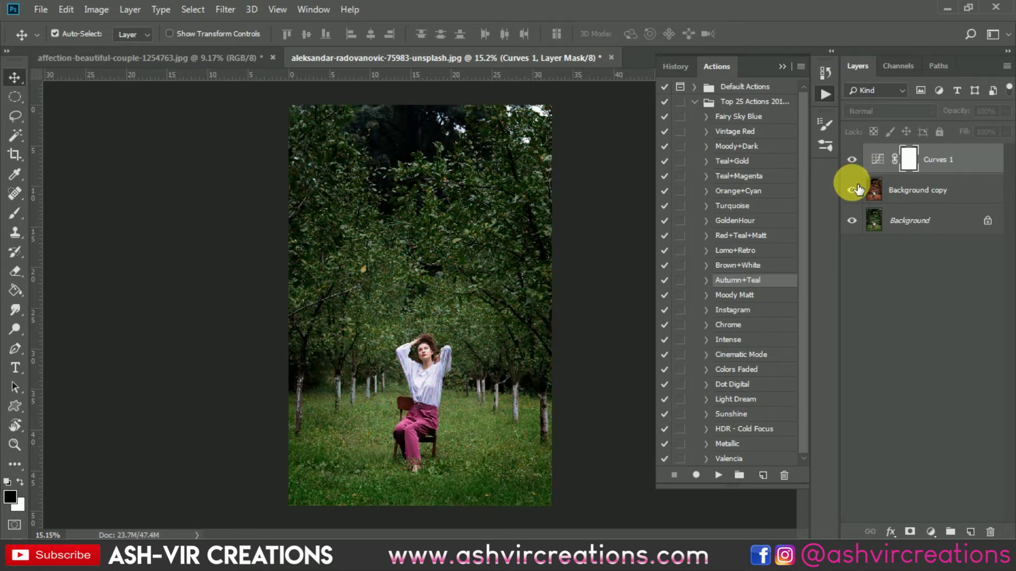
- Hide Curves 1 and Background copy to compare with the original orchard photo, then delete both layers
click(852, 190)
click(855, 160)
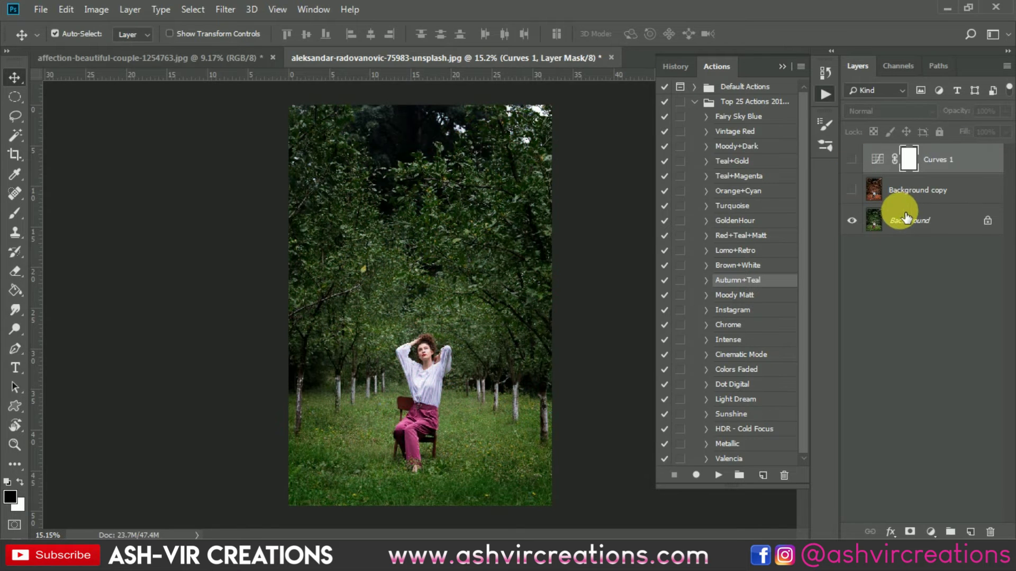
key(Delete)
key(Delete)
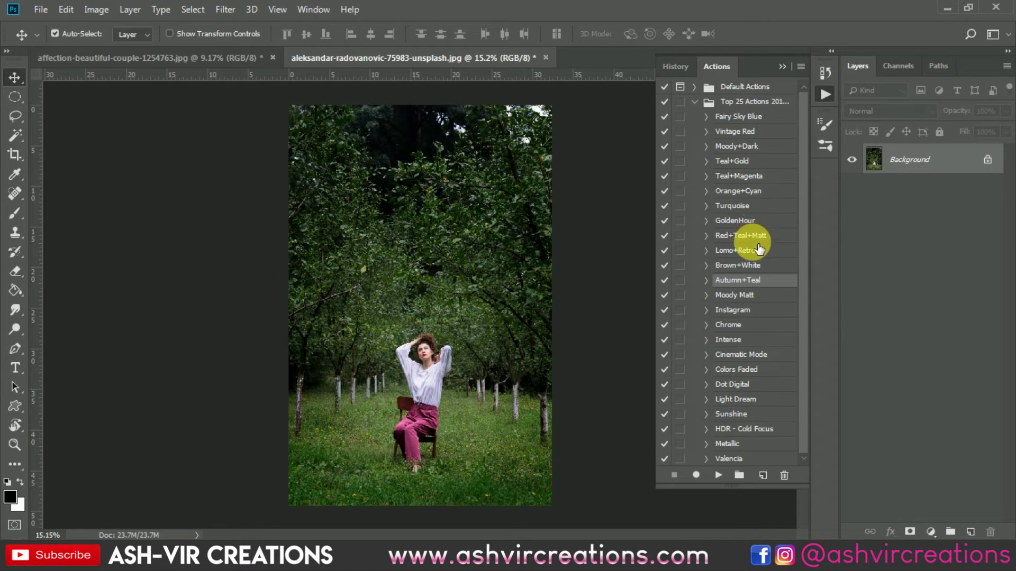
- Try the Brown+White action on the orchard photo, continuing past the unavailable SkinFiner command, and delete all the layers it adds
click(749, 265)
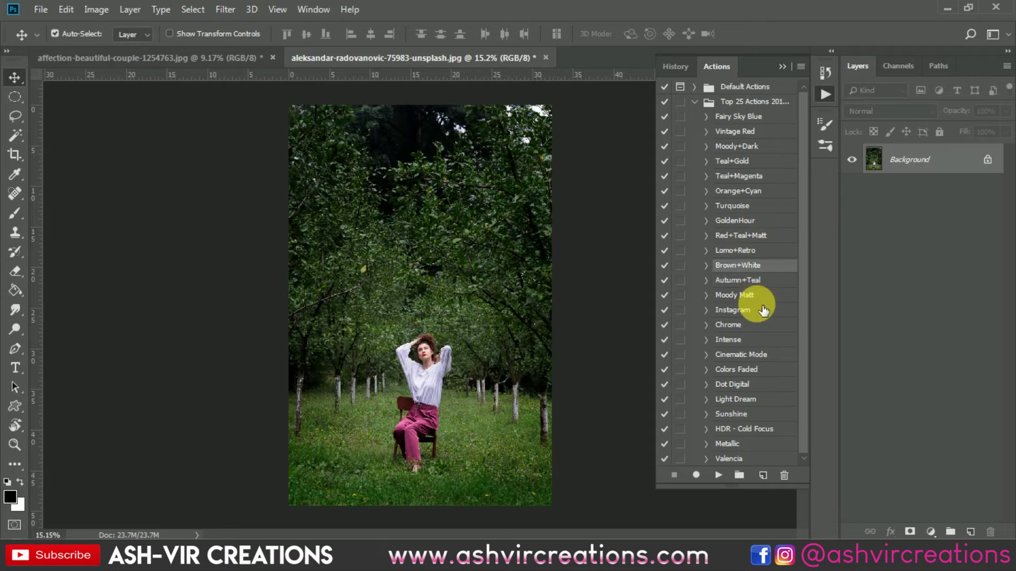
click(718, 474)
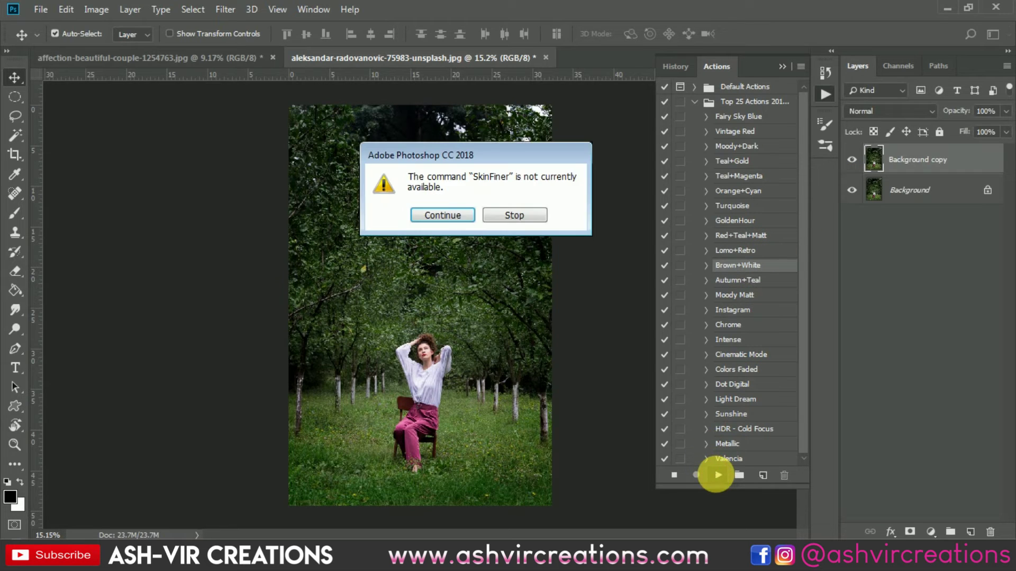
click(434, 219)
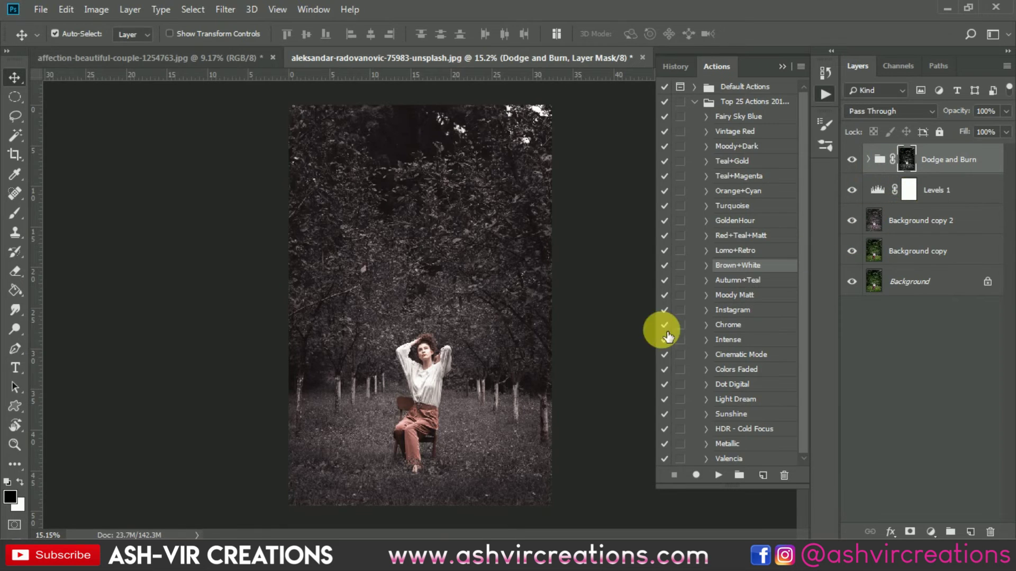
scroll(420, 385, up, 3)
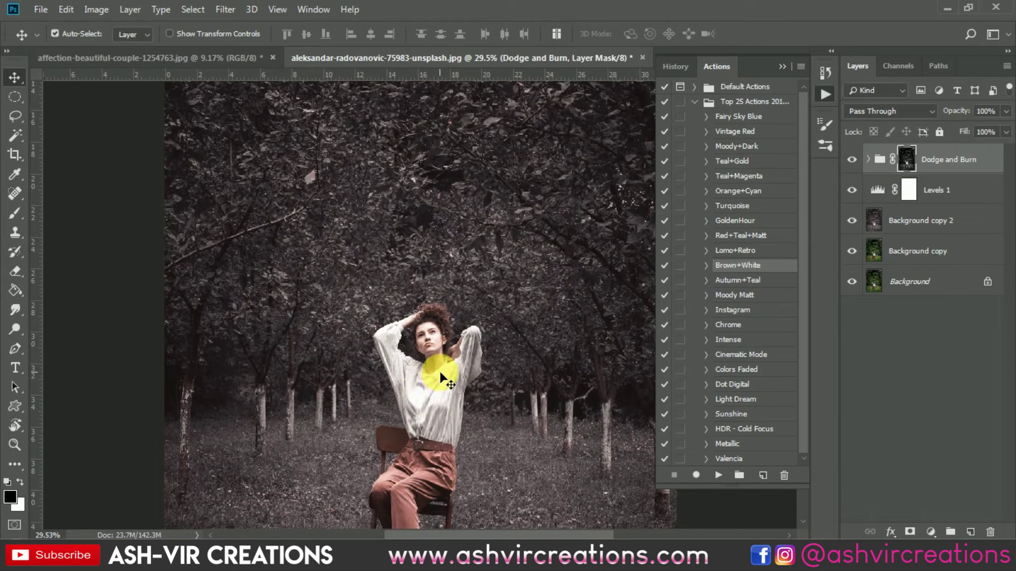
scroll(440, 371, down, 3)
shift+click(931, 253)
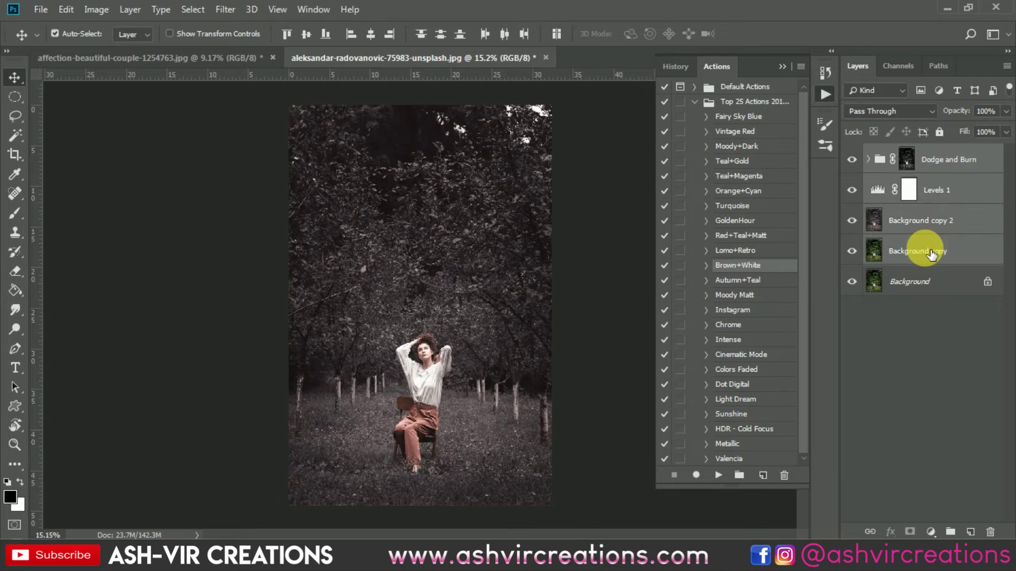
key(Delete)
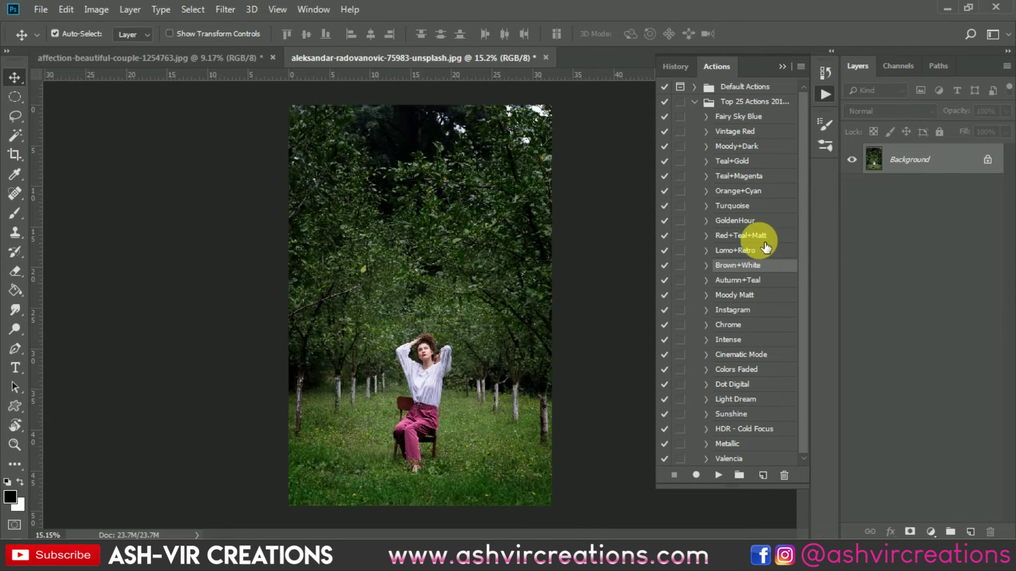
- Try the Red+Teal+Matt action on the orchard photo and delete its four adjustment layers
click(762, 237)
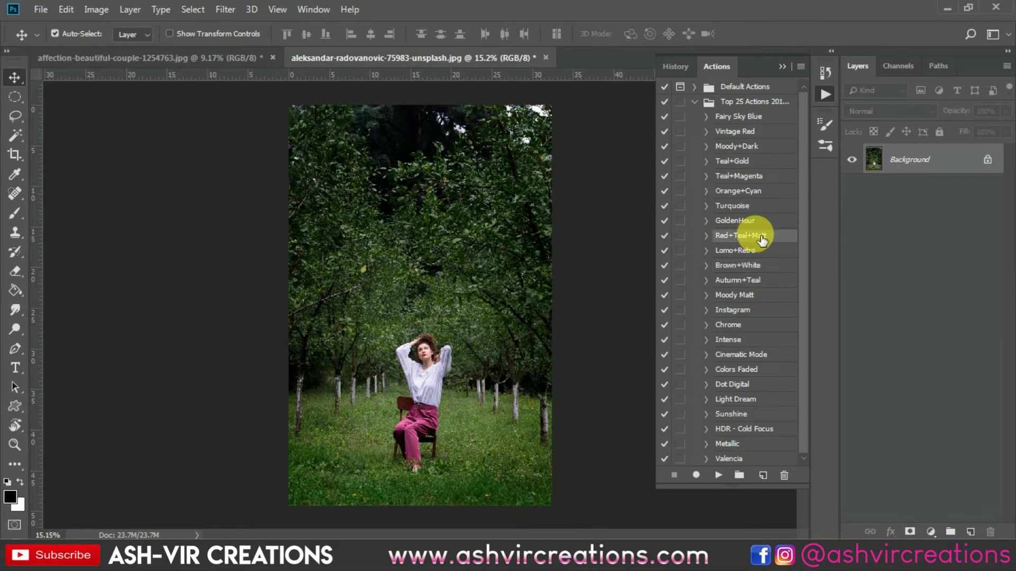
click(718, 475)
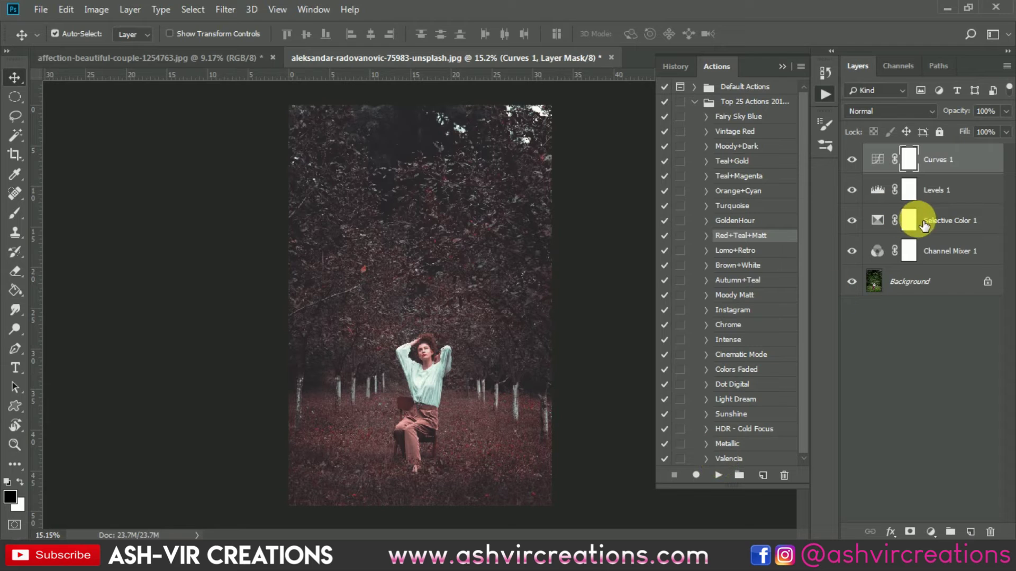
shift+click(937, 251)
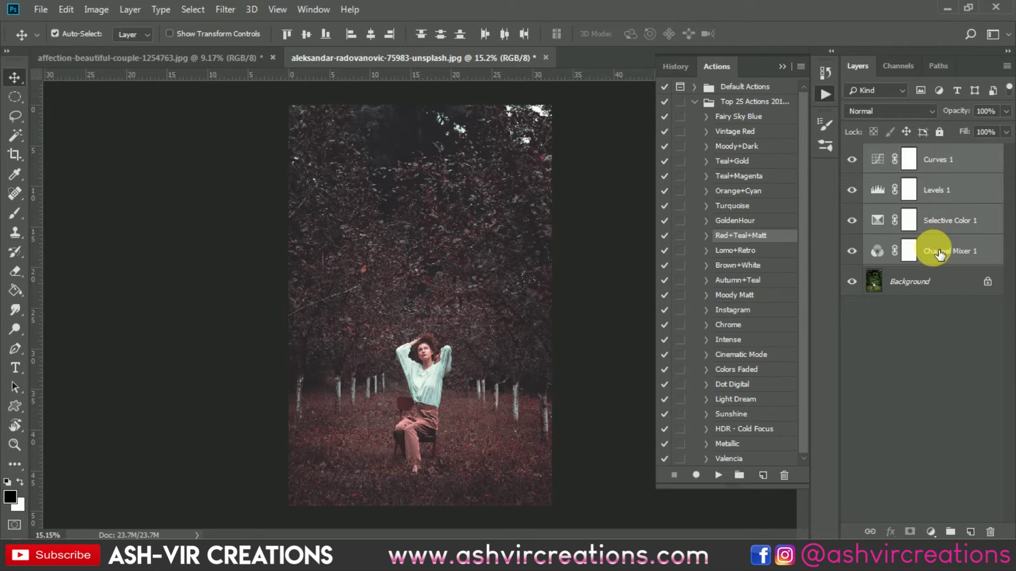
key(Delete)
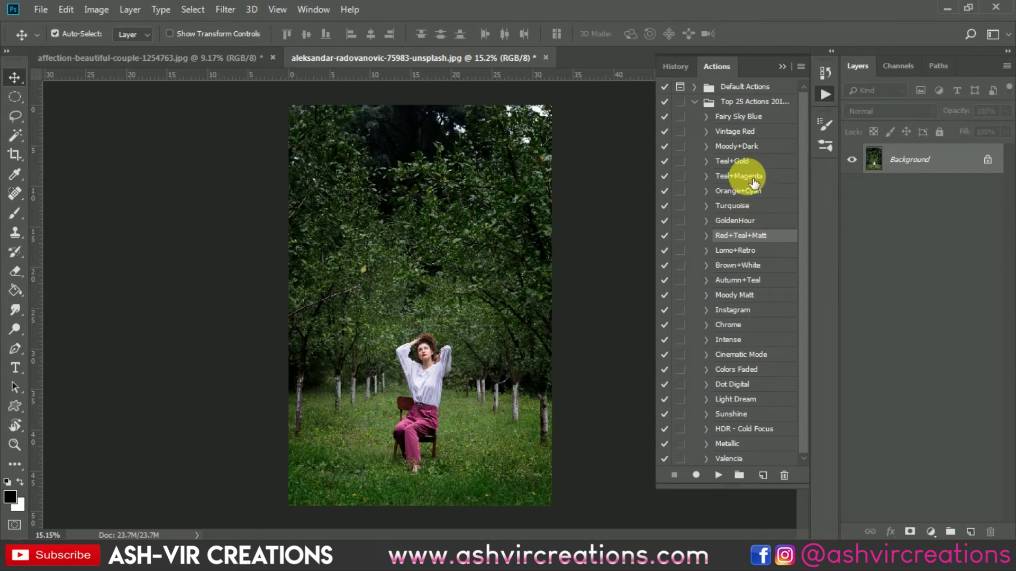
- Apply the Fairy Sky Blue action to the orchard photo and toggle Background copy to compare with the original
click(752, 119)
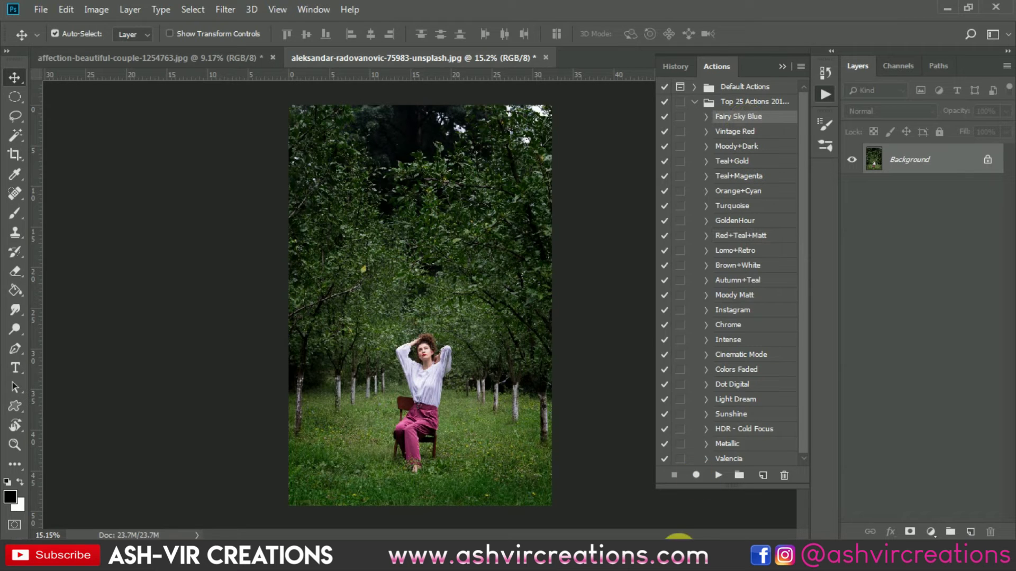
click(718, 475)
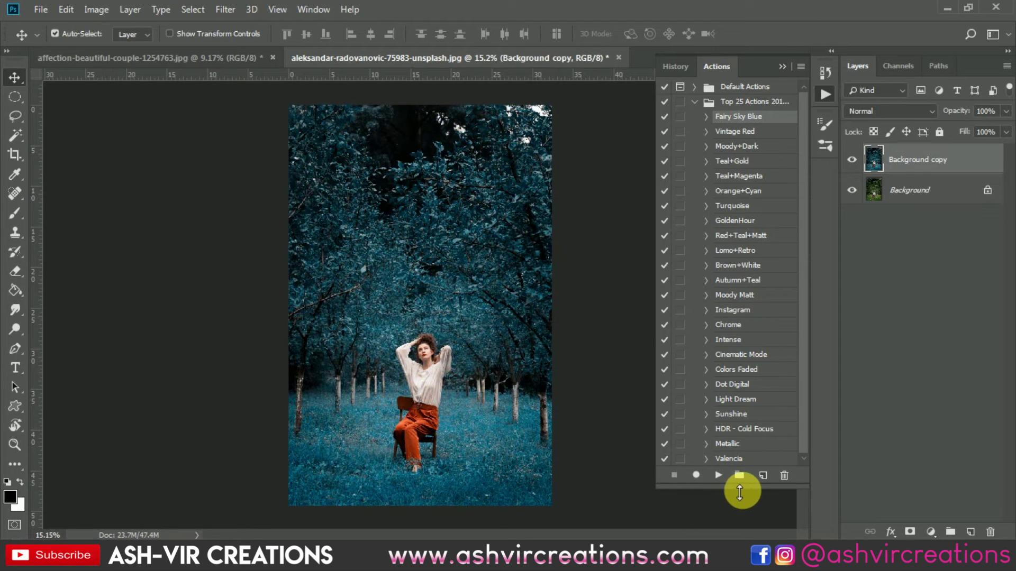
scroll(385, 445, up, 3)
scroll(388, 449, up, 3)
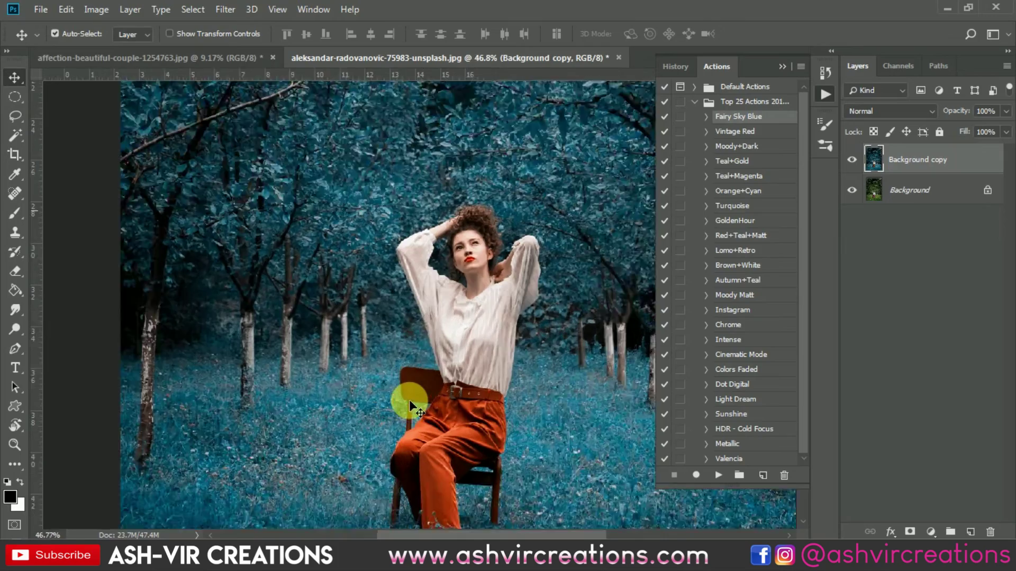
scroll(445, 318, down, 3)
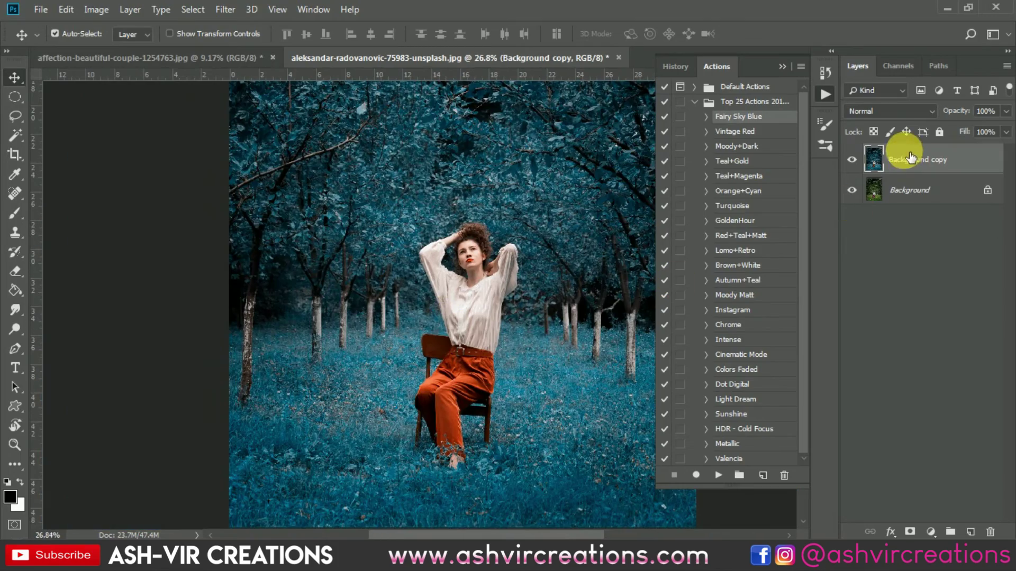
click(852, 159)
click(851, 159)
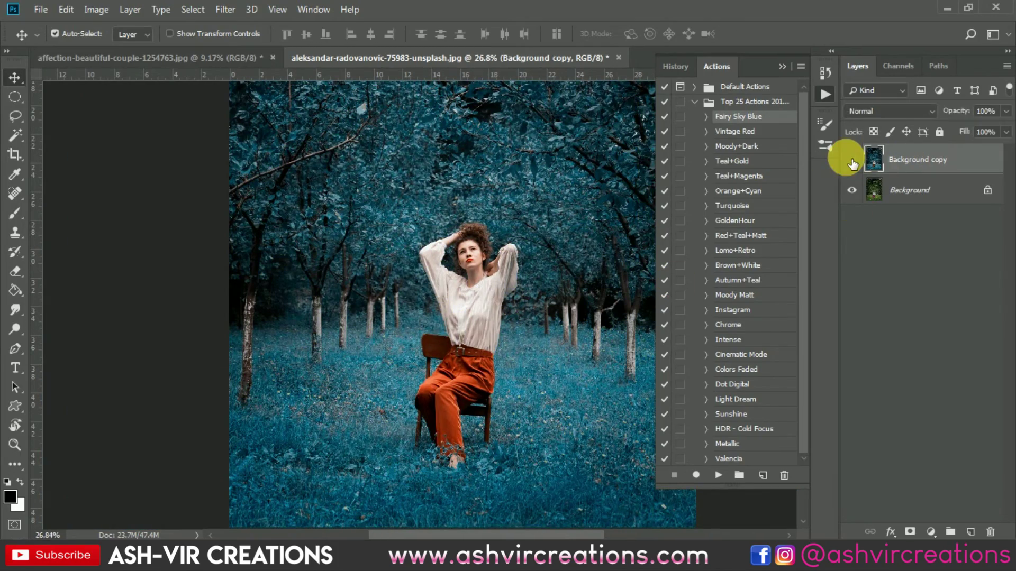
- Compare the woman's face with and without the Background copy layer, then delete that layer
scroll(394, 306, up, 6)
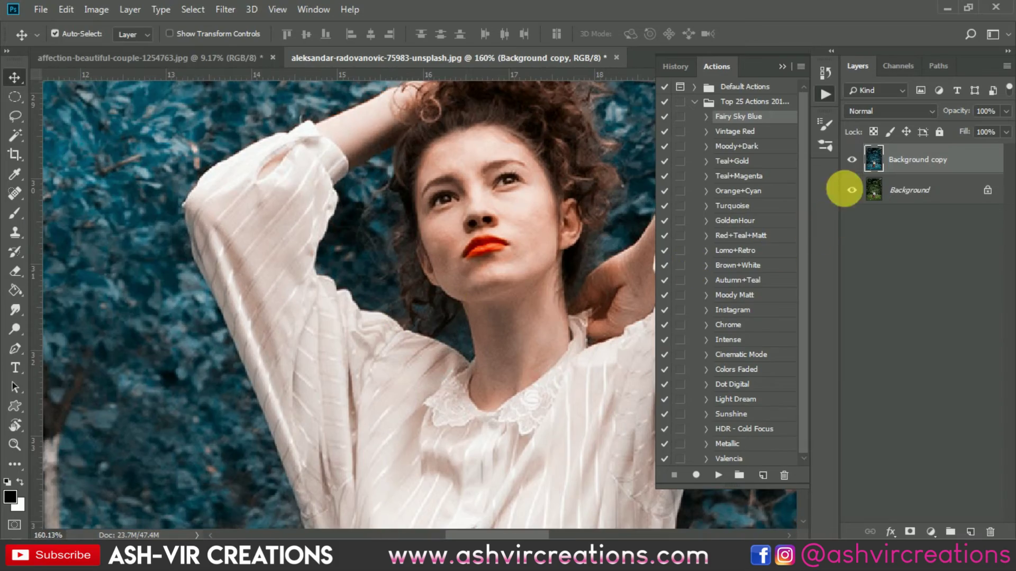
click(852, 159)
click(851, 159)
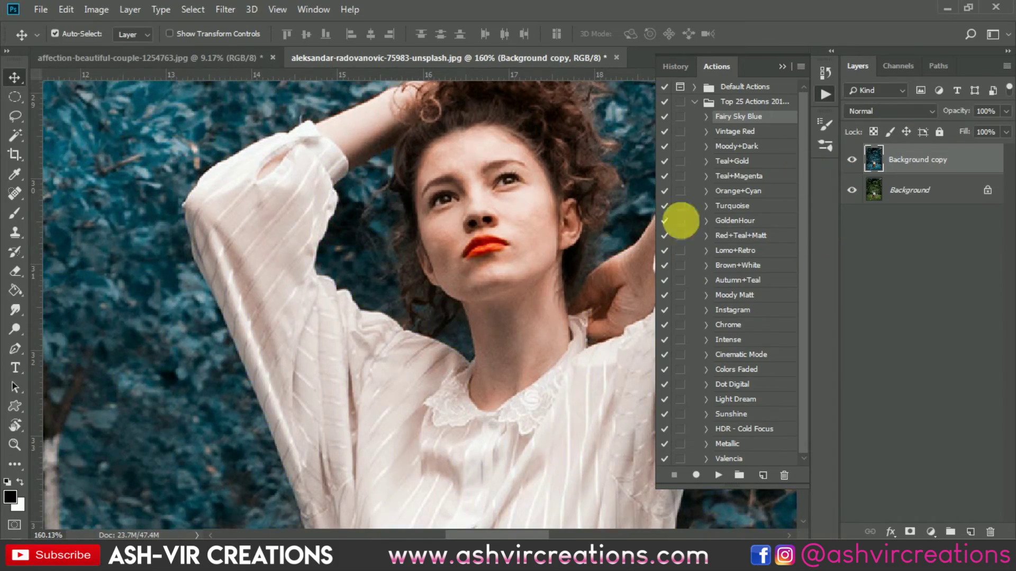
scroll(476, 259, down, 8)
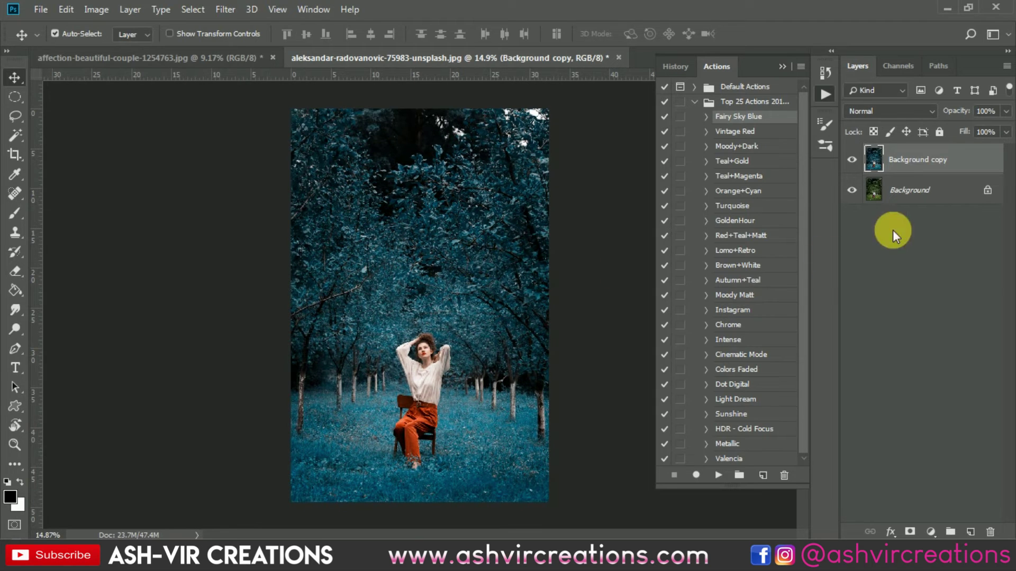
key(Delete)
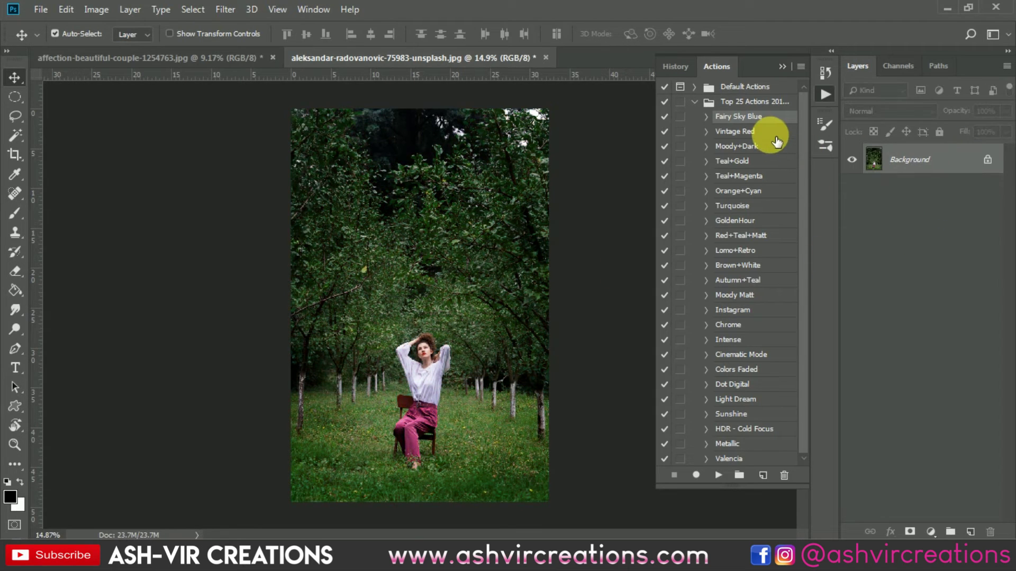
- Try the Vintage Red action on the orchard photo, toggle its group to compare, and delete the group
click(776, 136)
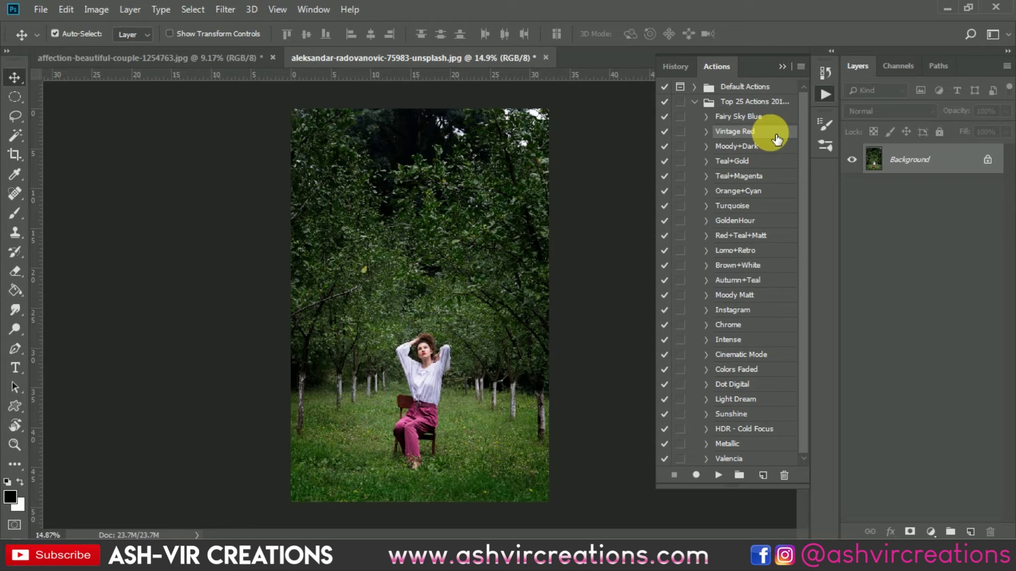
click(726, 477)
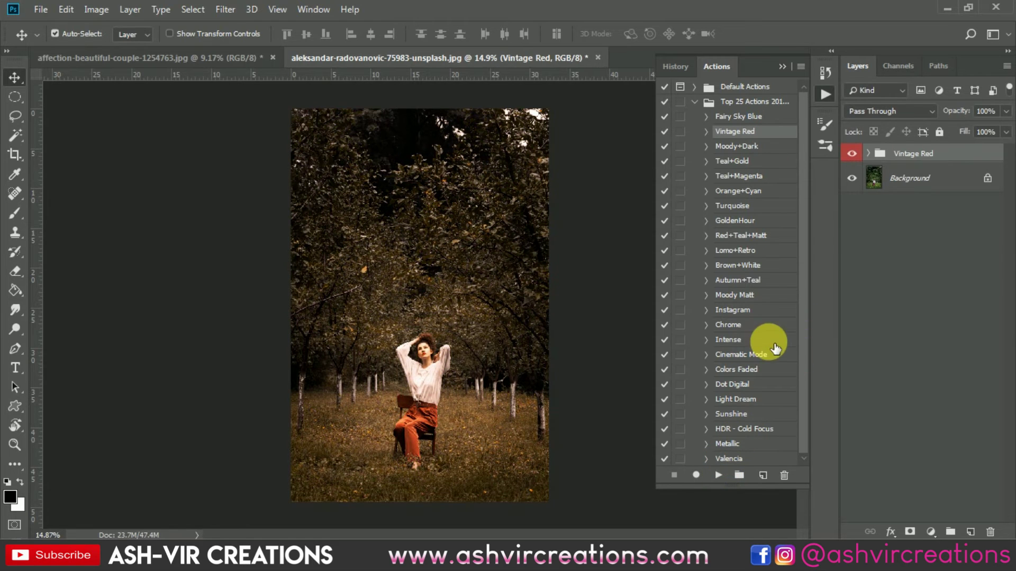
click(851, 153)
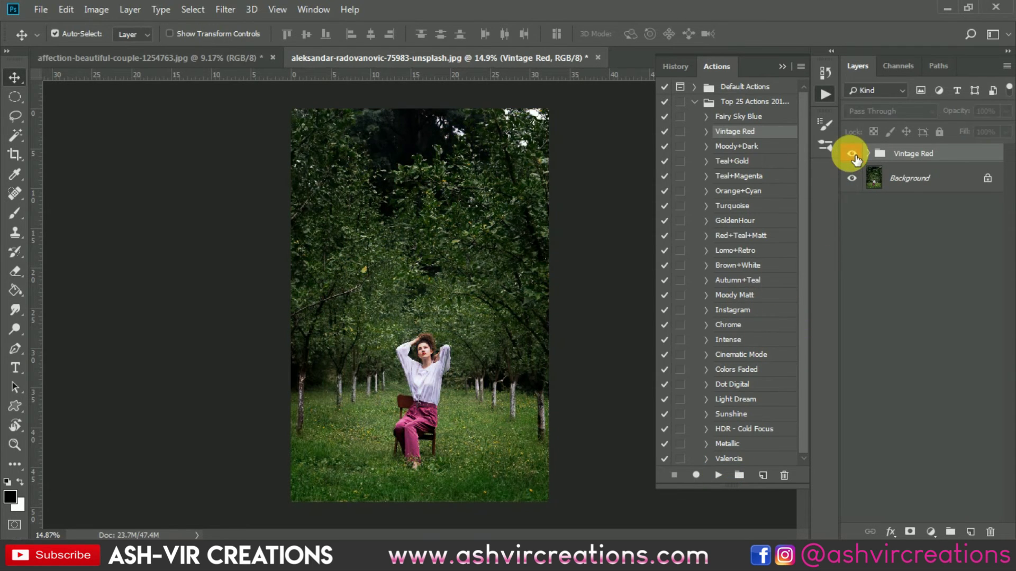
click(852, 154)
scroll(376, 449, up, 2)
scroll(378, 448, down, 1)
key(Delete)
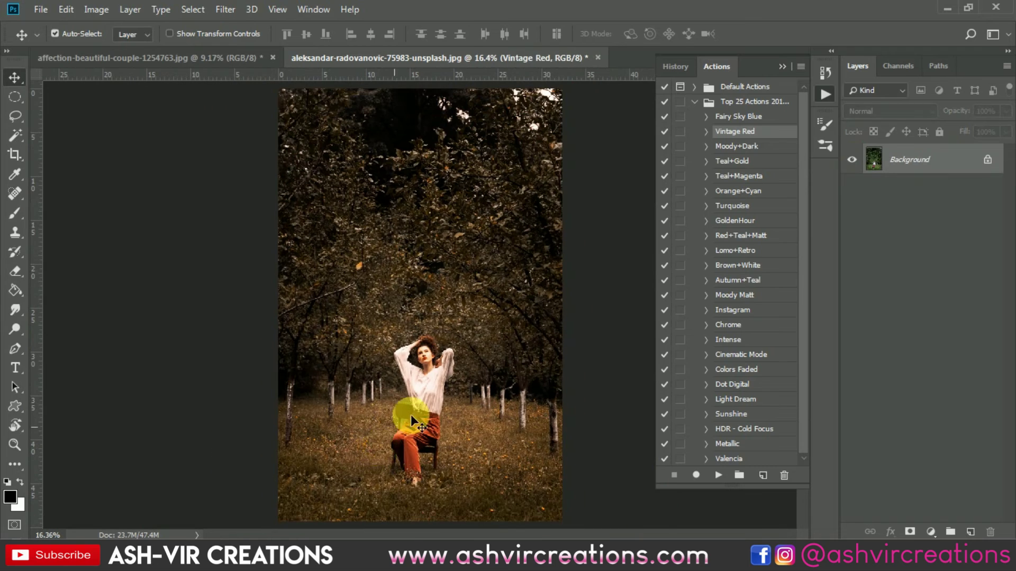
- Run the Moody+Dark action from the orchard photo, inspect the couple photo, and run it again from the orchard document
click(720, 147)
click(720, 475)
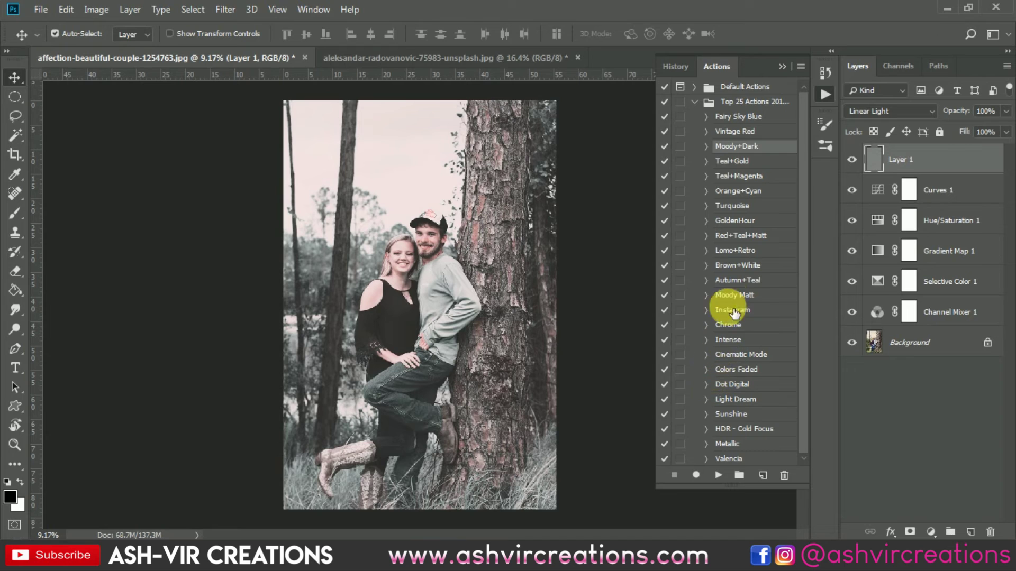
scroll(456, 281, down, 3)
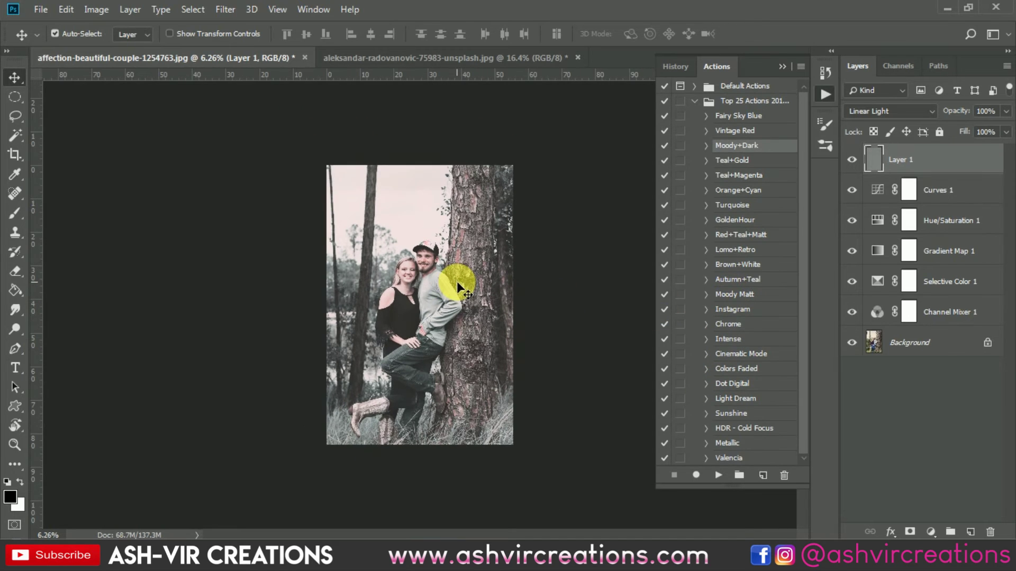
scroll(456, 281, up, 1)
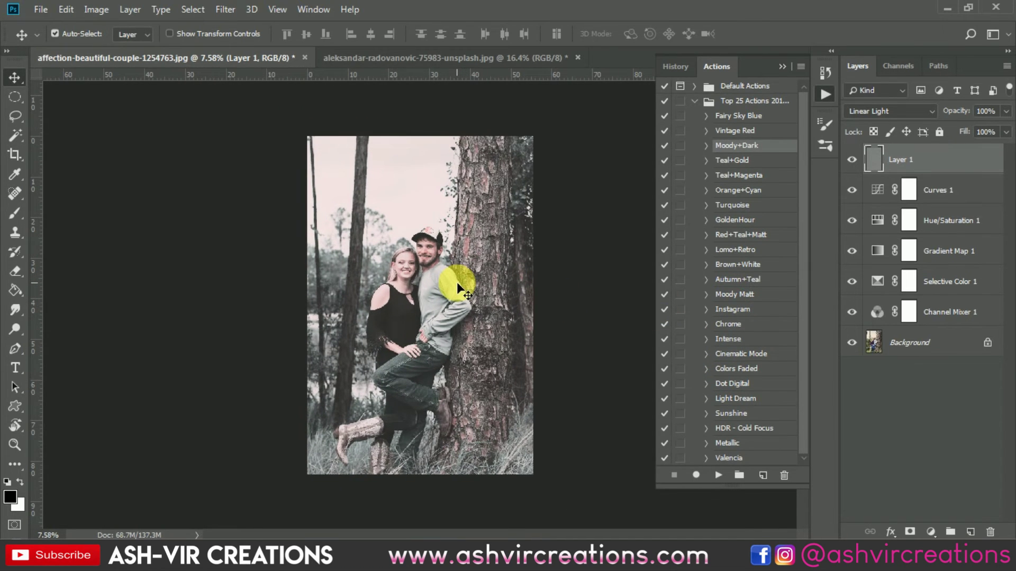
click(493, 56)
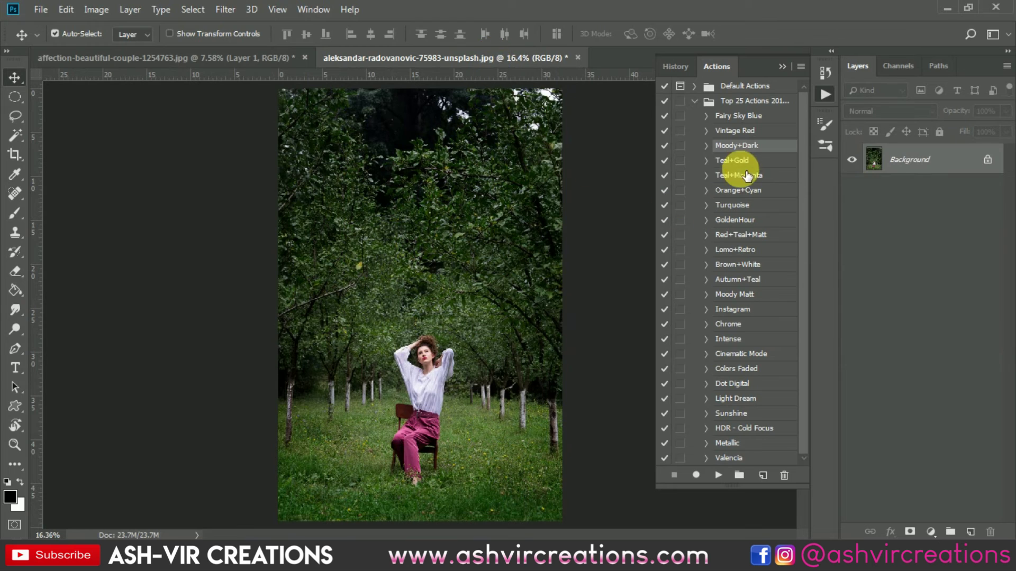
click(718, 475)
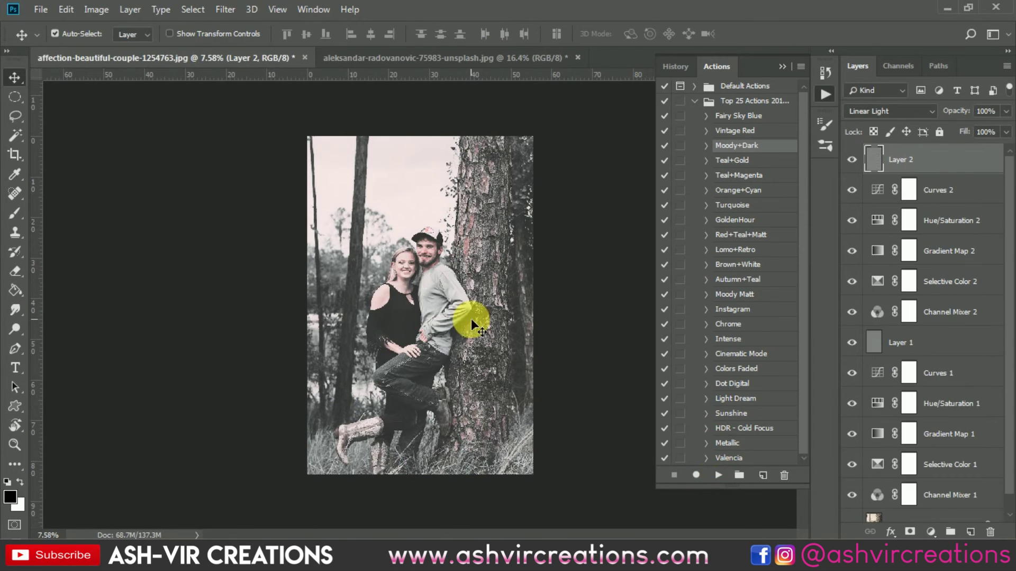
- Return to the orchard photo, apply the Teal+Gold action, and toggle Group 2 to compare with the original
click(499, 56)
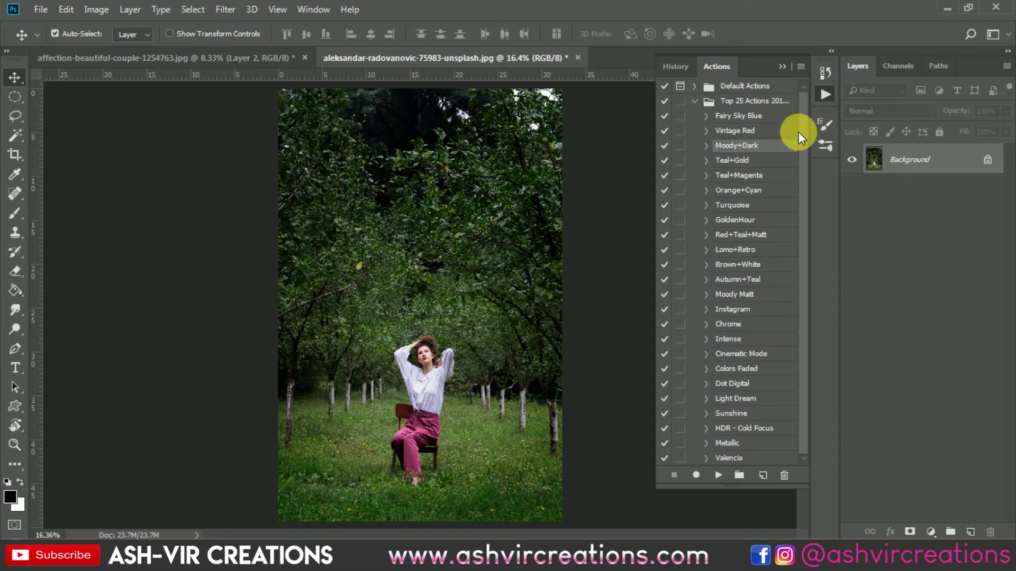
click(750, 159)
click(718, 475)
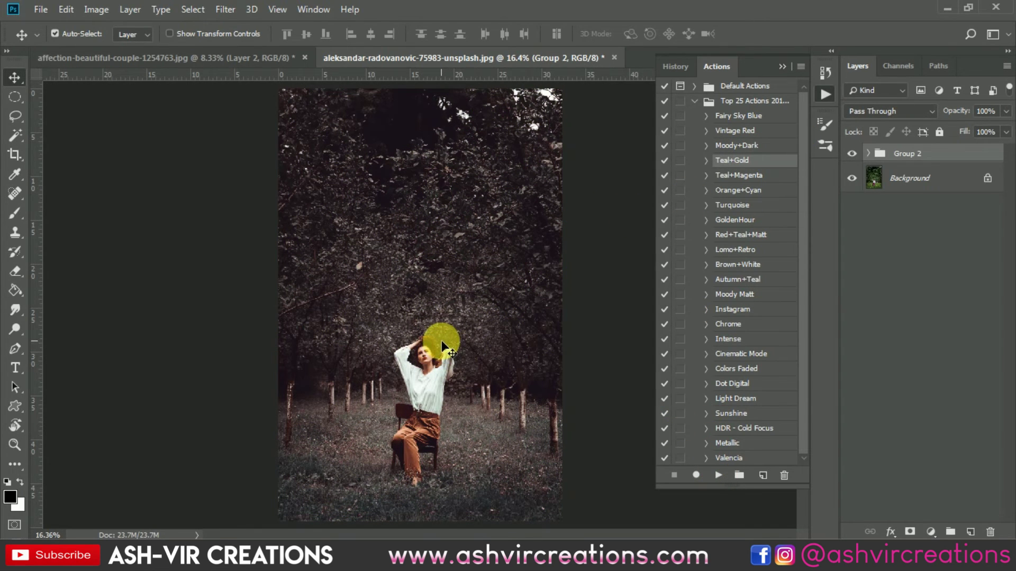
scroll(444, 352, down, 1)
click(851, 153)
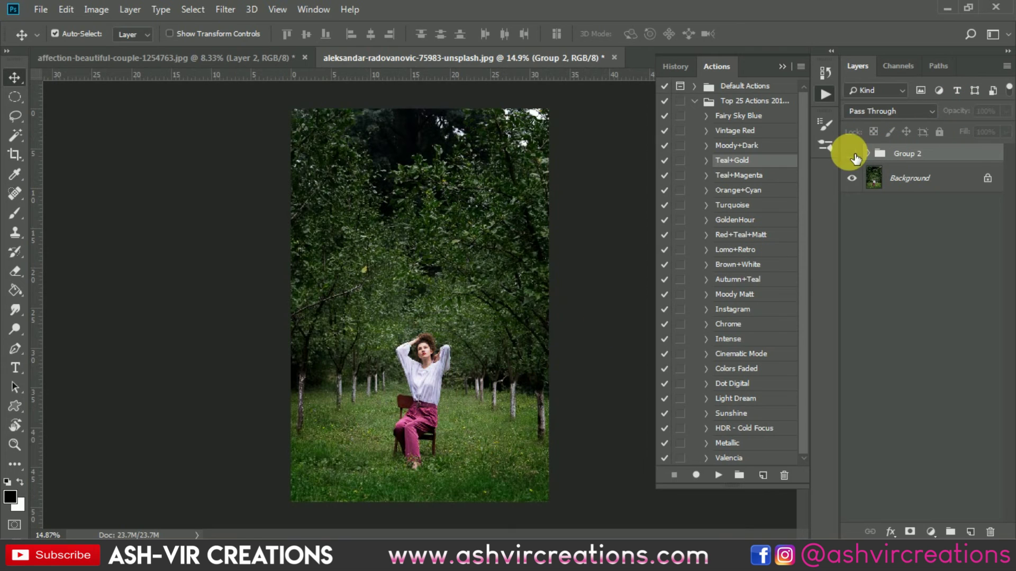
click(852, 154)
scroll(510, 406, up, 1)
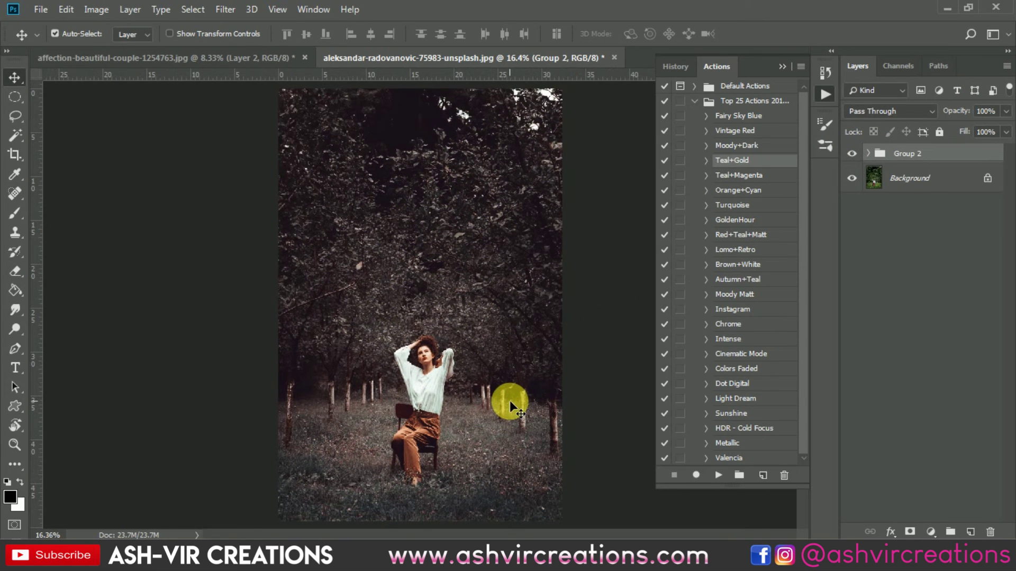
- Hide Group 2 and apply the Fairy Sky Blue action to the orchard photo's Background layer
click(784, 65)
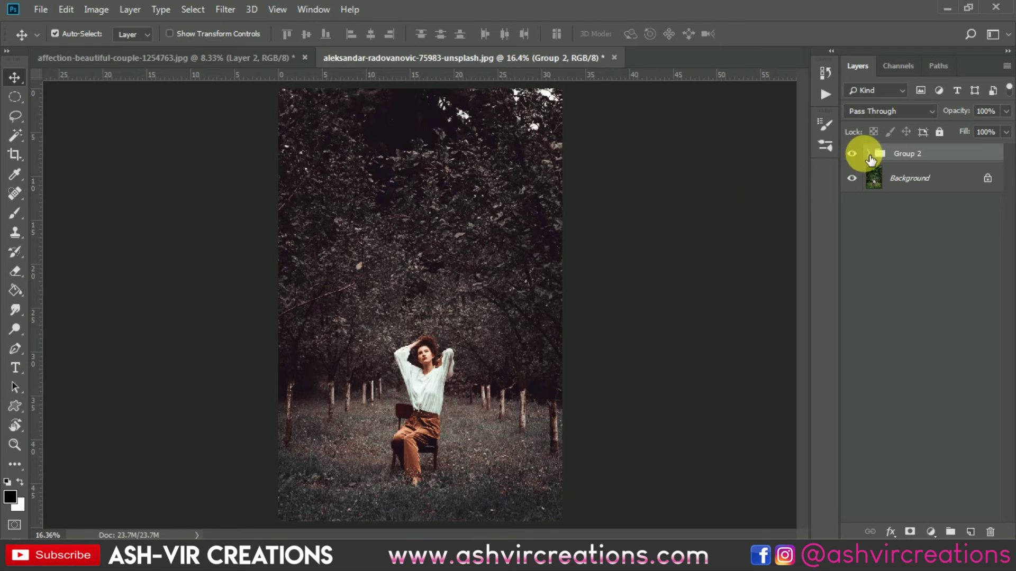
click(852, 154)
click(894, 177)
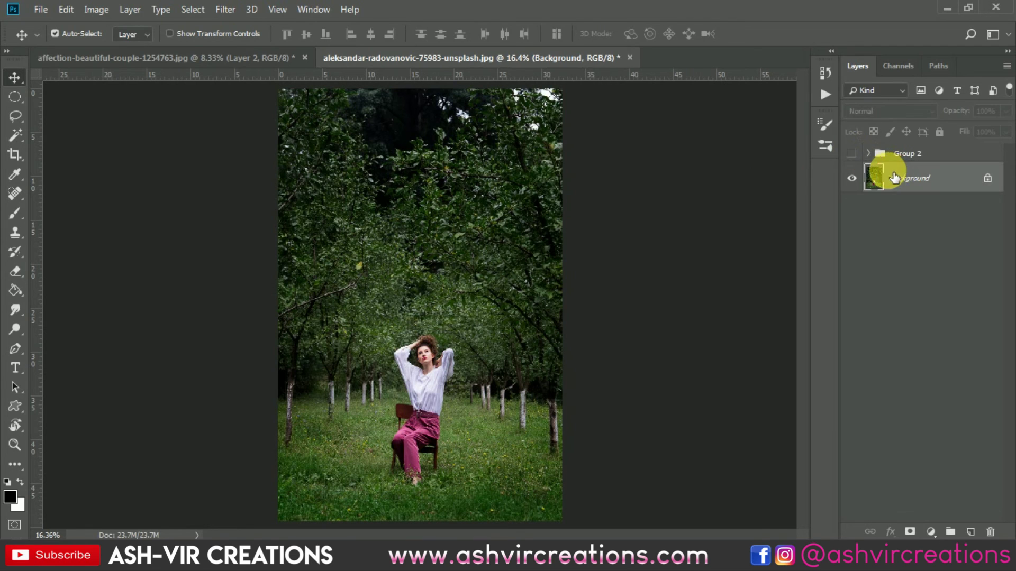
click(825, 97)
click(748, 115)
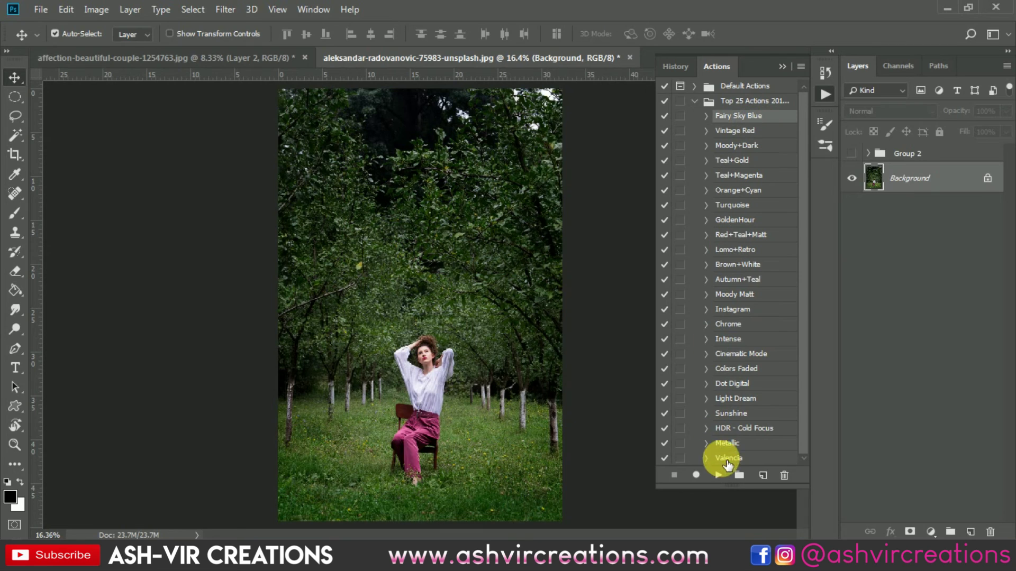
click(718, 475)
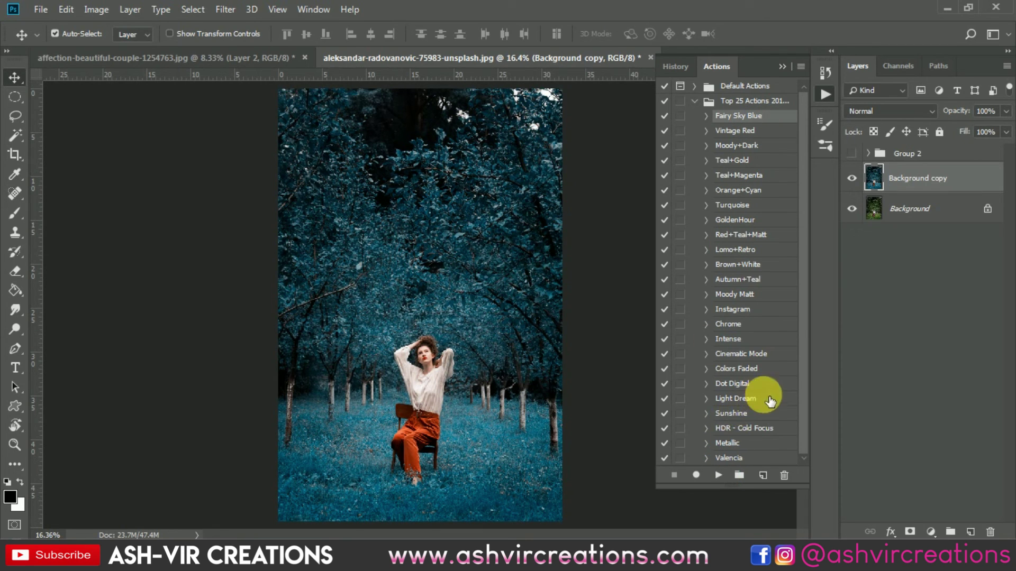
click(782, 67)
scroll(512, 461, up, 1)
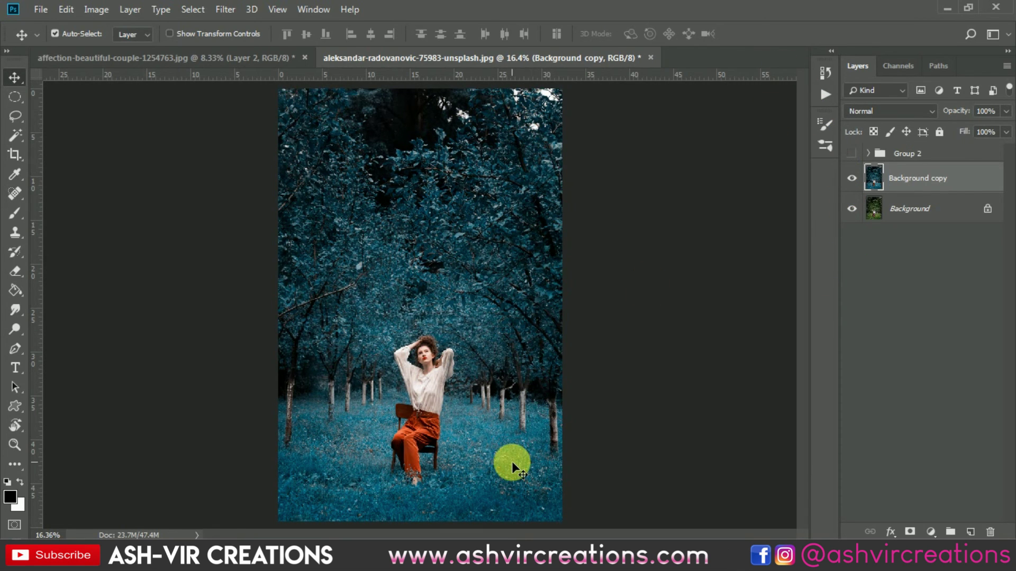